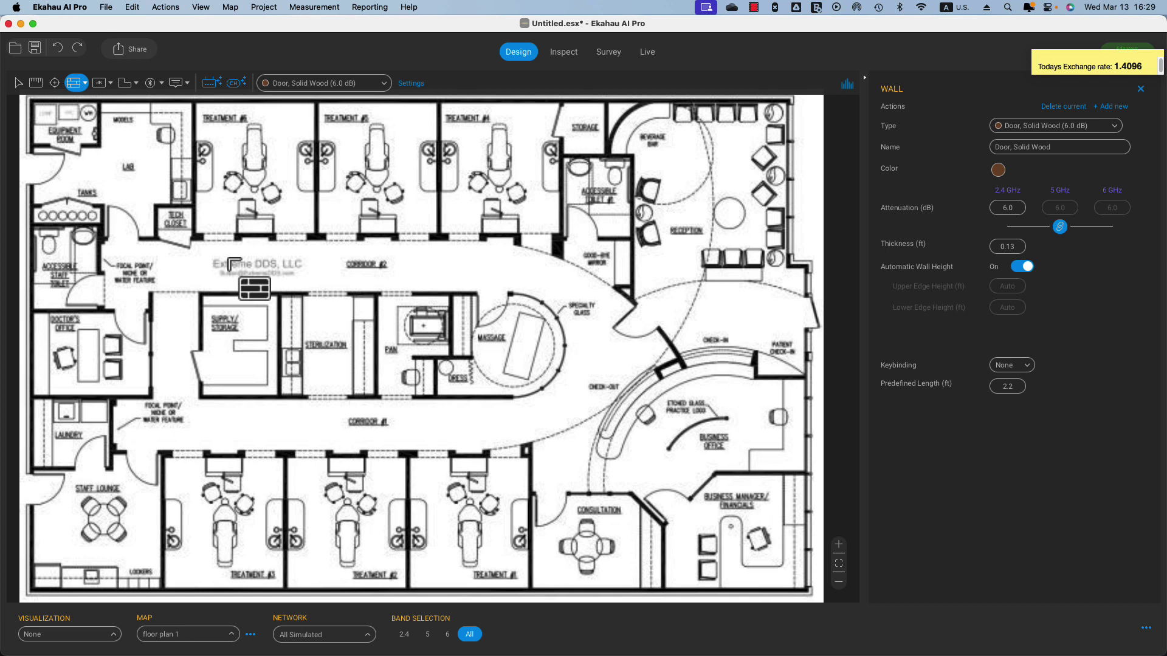
Step: Cycle through the wall drawing modes, including the predefined-length wall, and the attenuation area drawing tools
key("t")
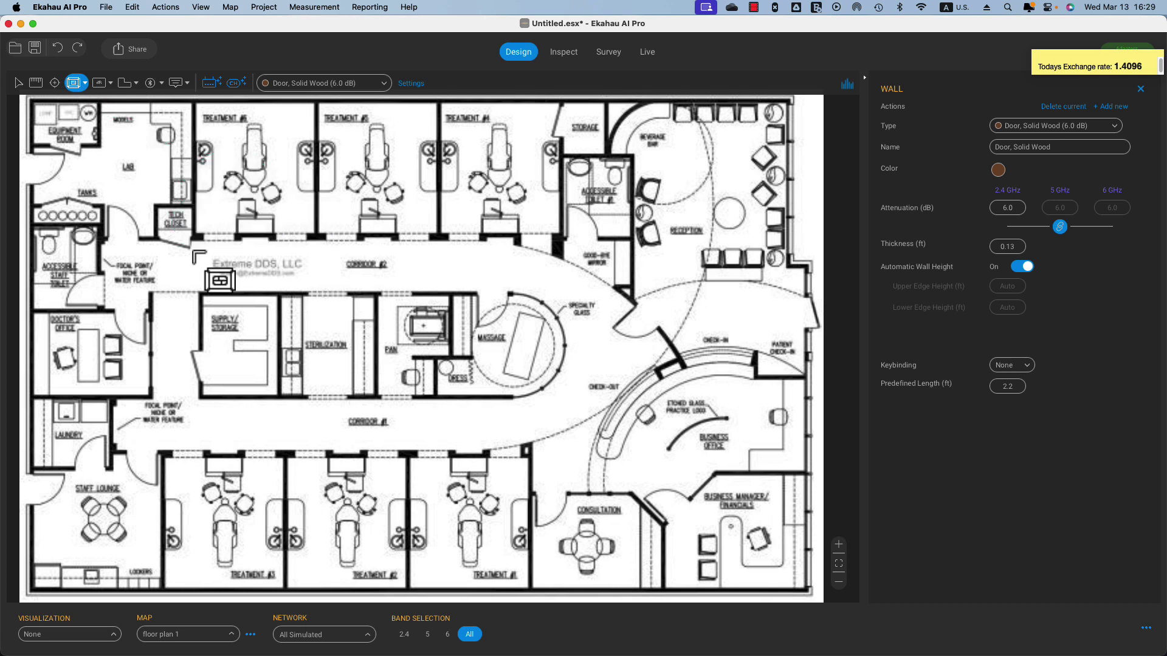
key("t")
key("p")
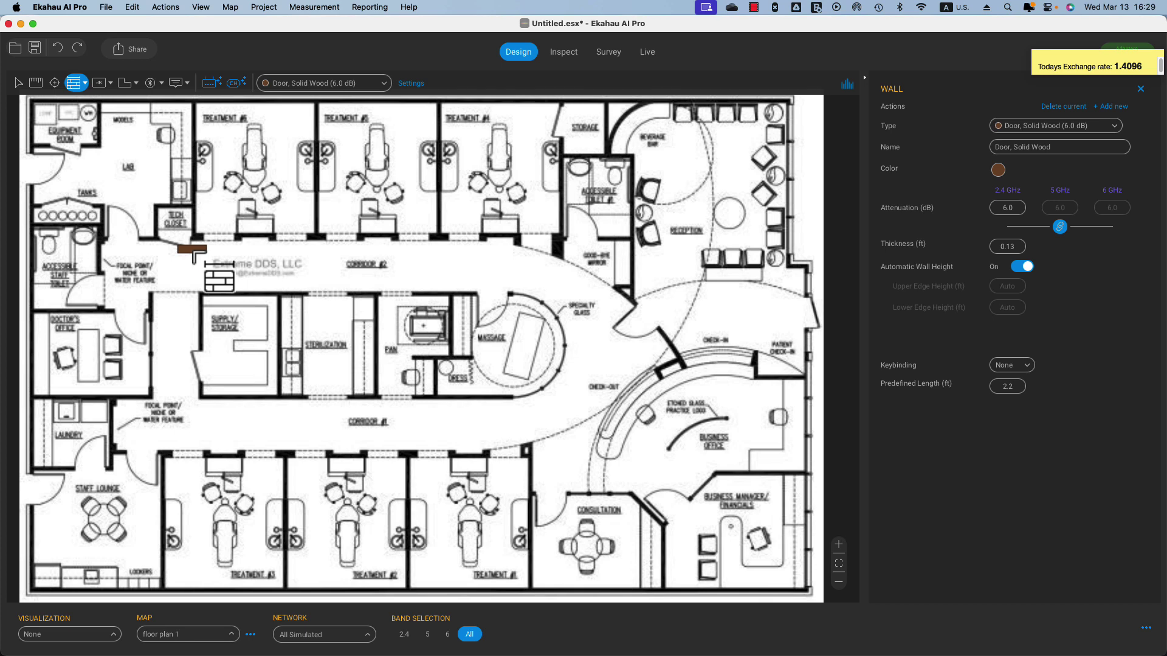
key("r")
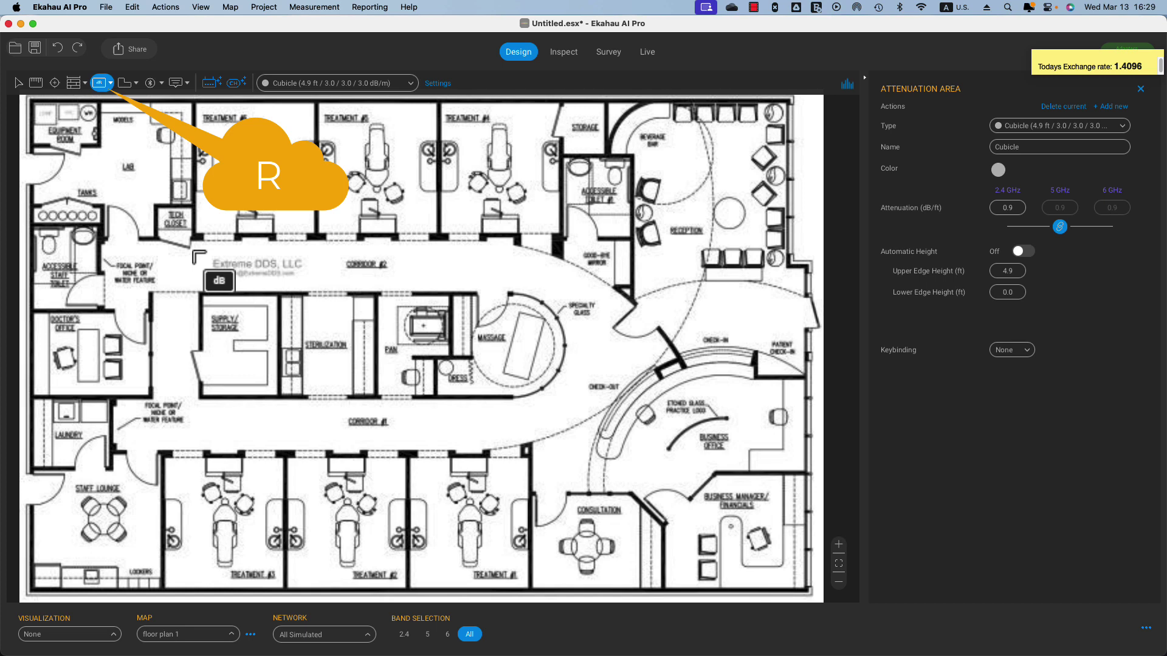
key("f")
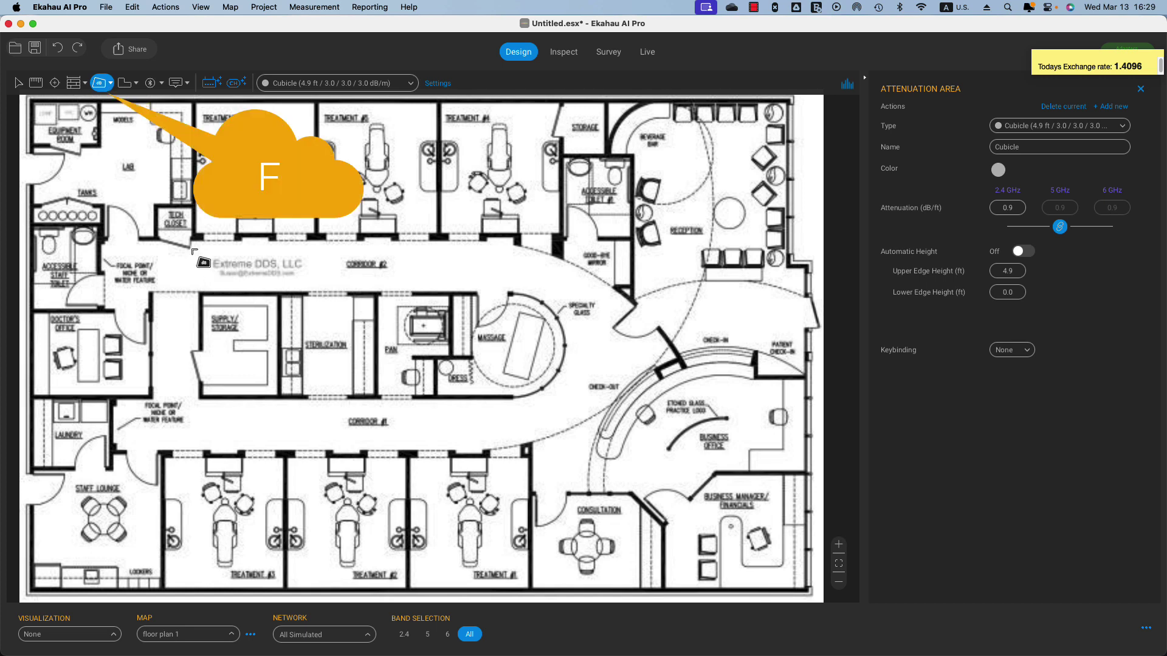
key("h")
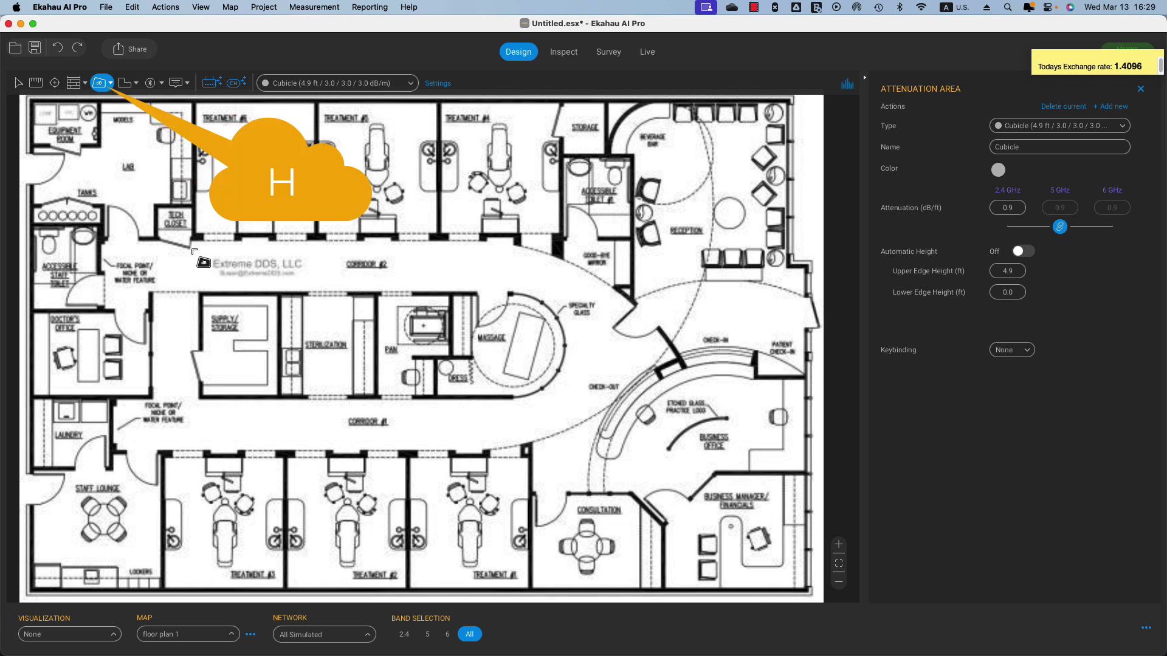
key("h")
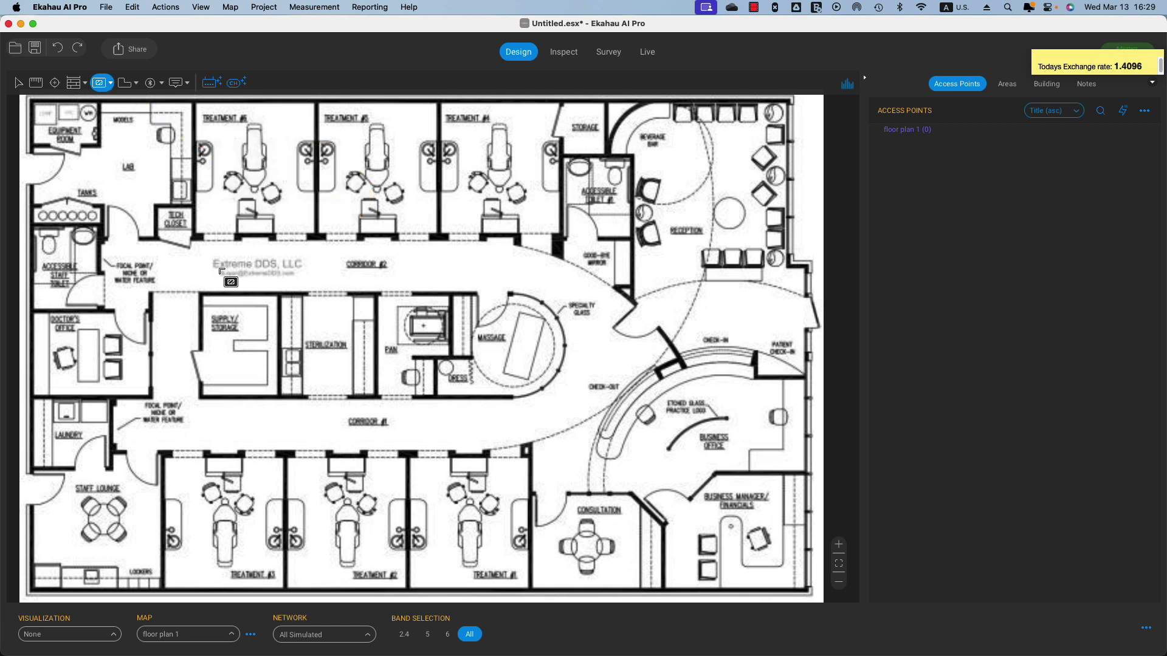
Step: Switch to the Wall tool and look through the available wall types
key("w")
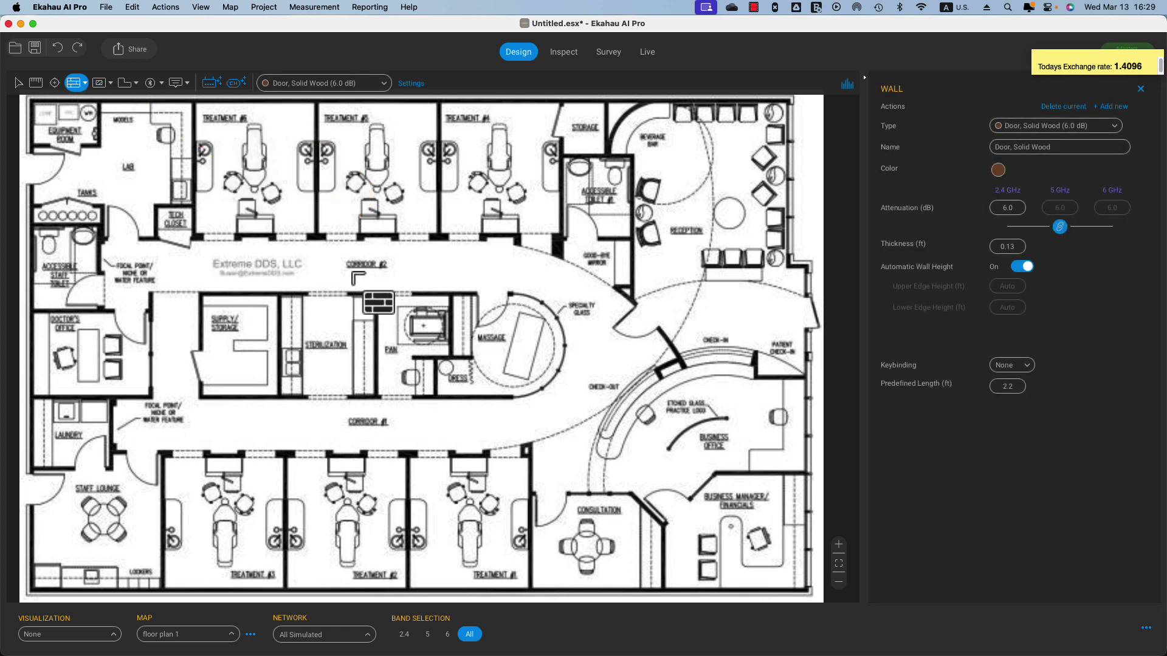
left_click(328, 86)
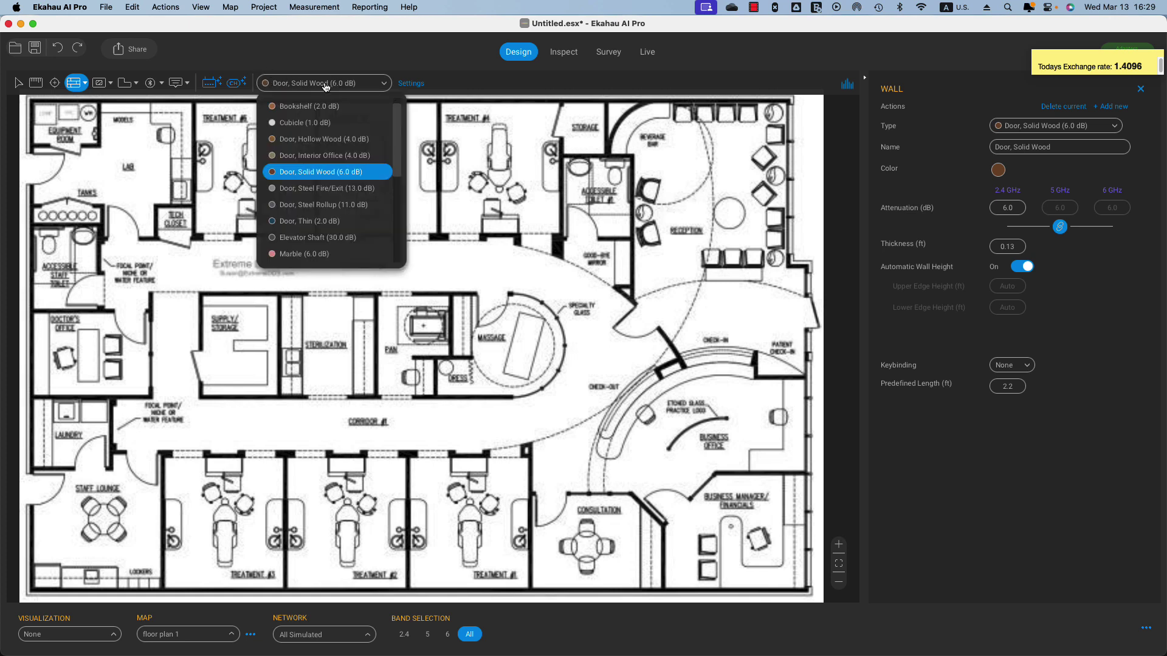
scroll(337, 234, "down", 2)
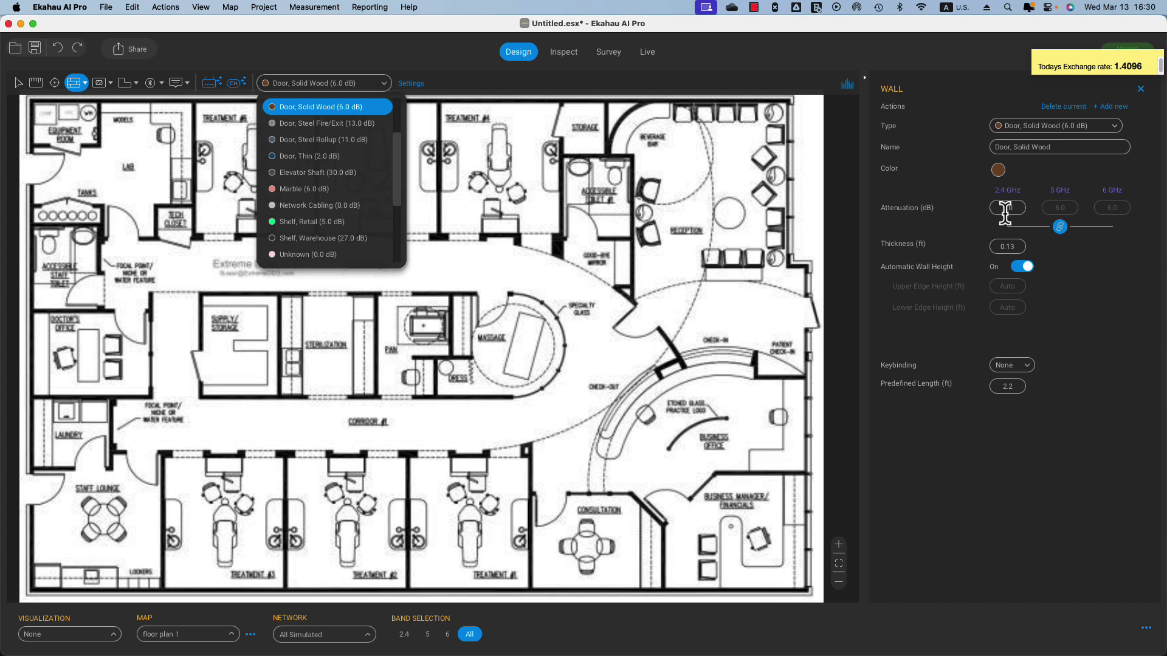
Step: Unlink the 2.4, 5 and 6 GHz attenuation values of the Door, Solid Wood type and link them again
left_click(1060, 229)
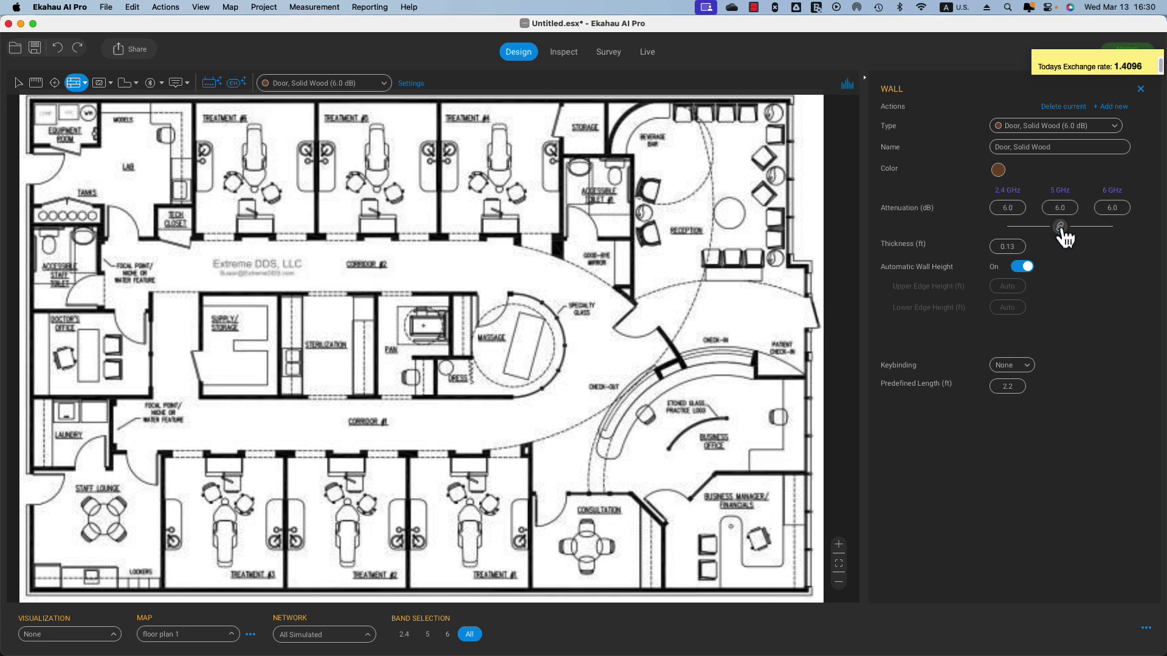
double_click(1067, 208)
double_click(1000, 246)
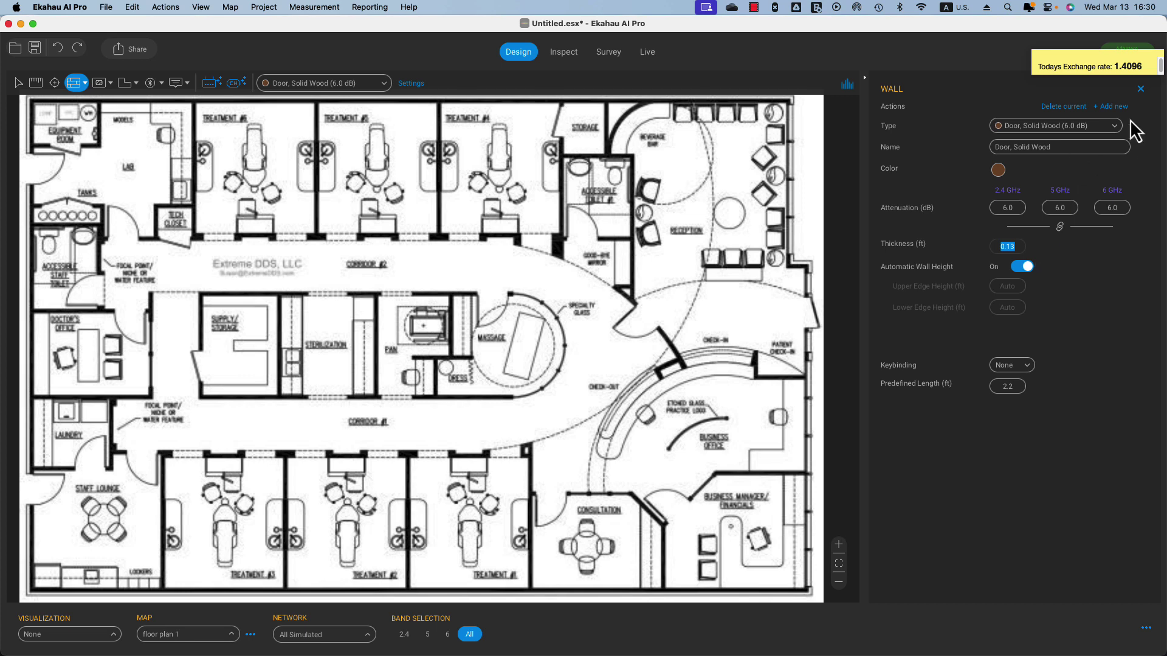
left_click(1060, 228)
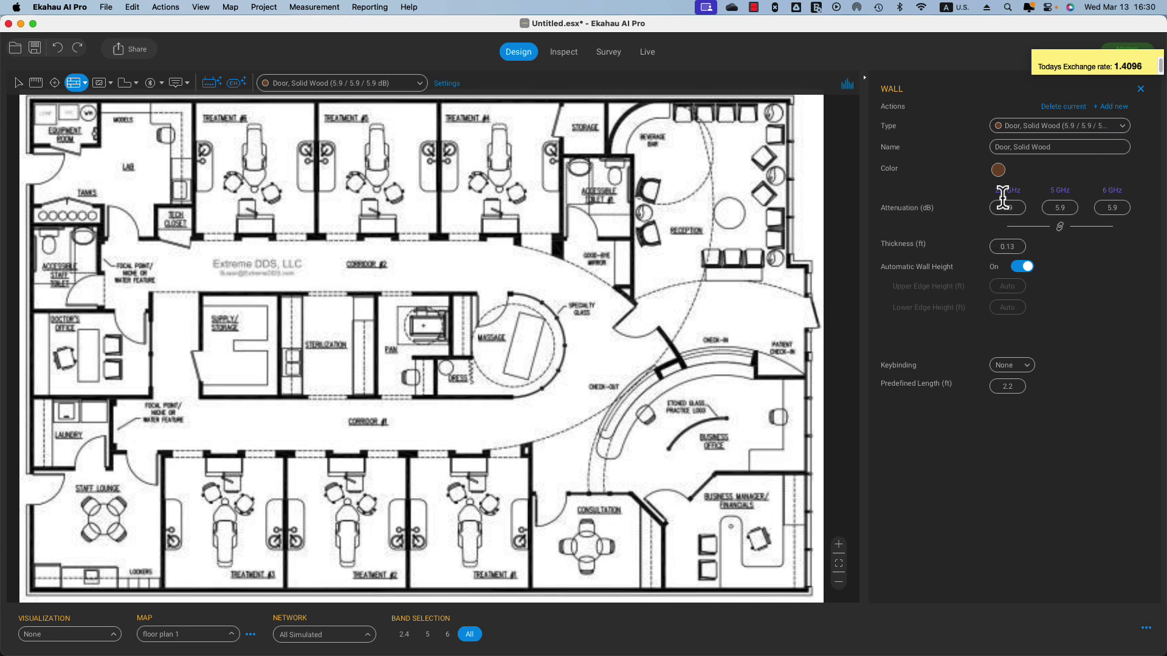
left_click(1060, 227)
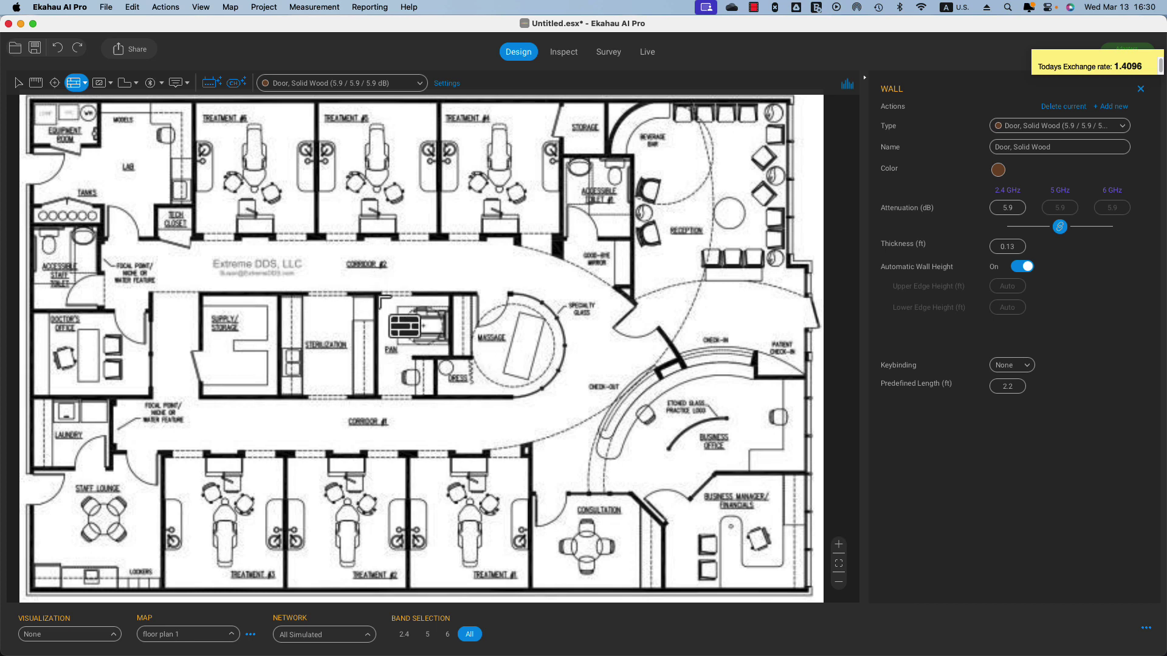
Step: Draw a Wall, Brick (10.0 dB) segment along the partition between the Sterilization room and the Pan room
left_click(310, 88)
scroll(346, 243, "down", 3)
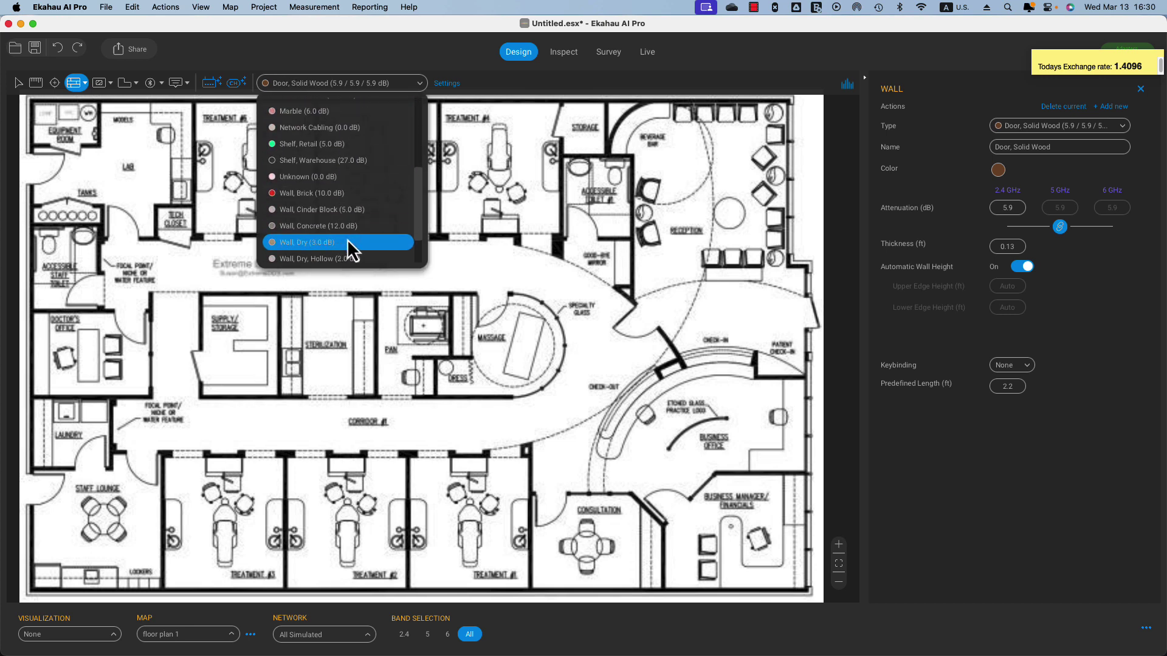
left_click(307, 194)
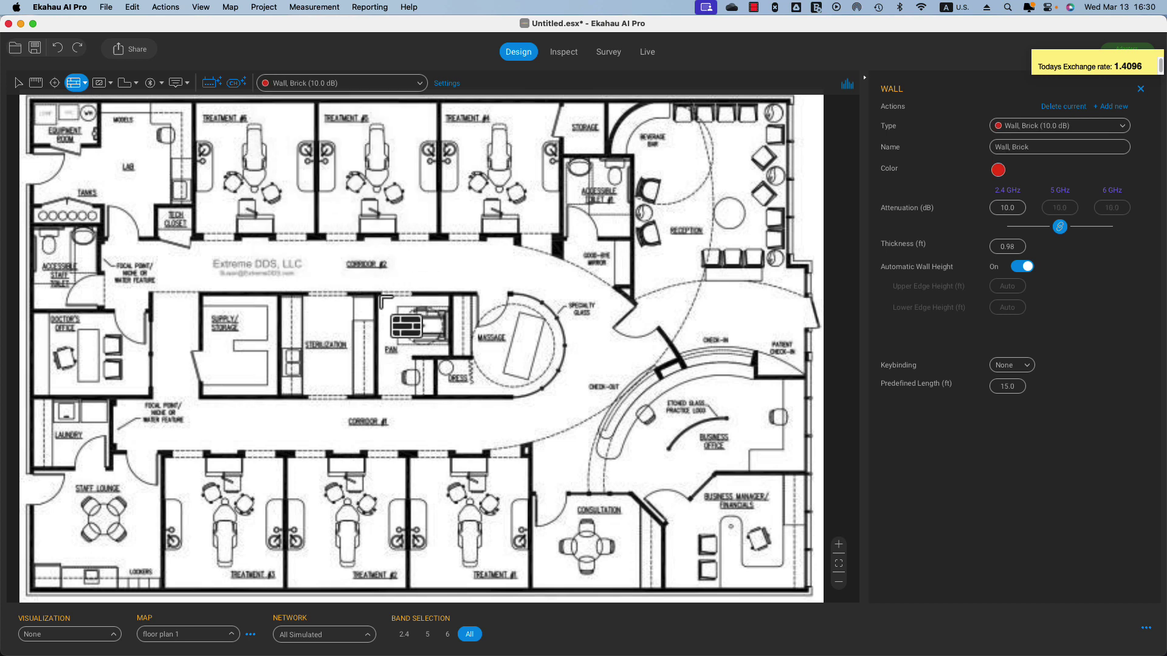
left_click_drag(380, 296, 377, 395)
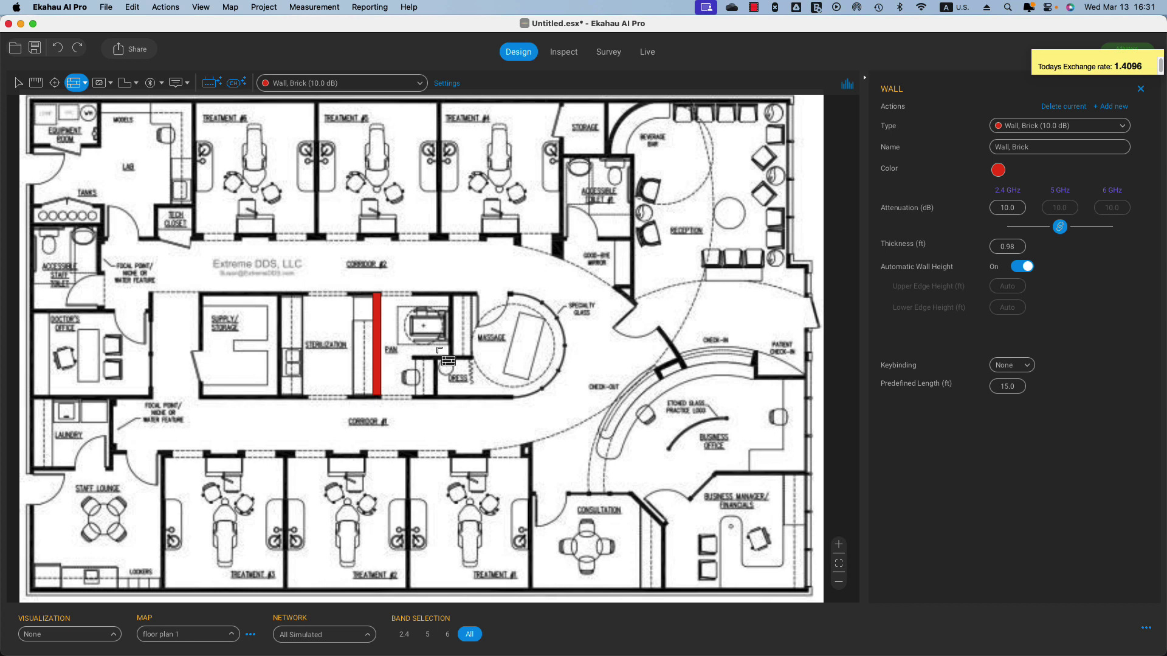
Step: Draw two blocks of three adjoining rooms in Wall, Dry (3.0 dB) around Treatment #1 to #3 and Treatment #4 to #6
key("w")
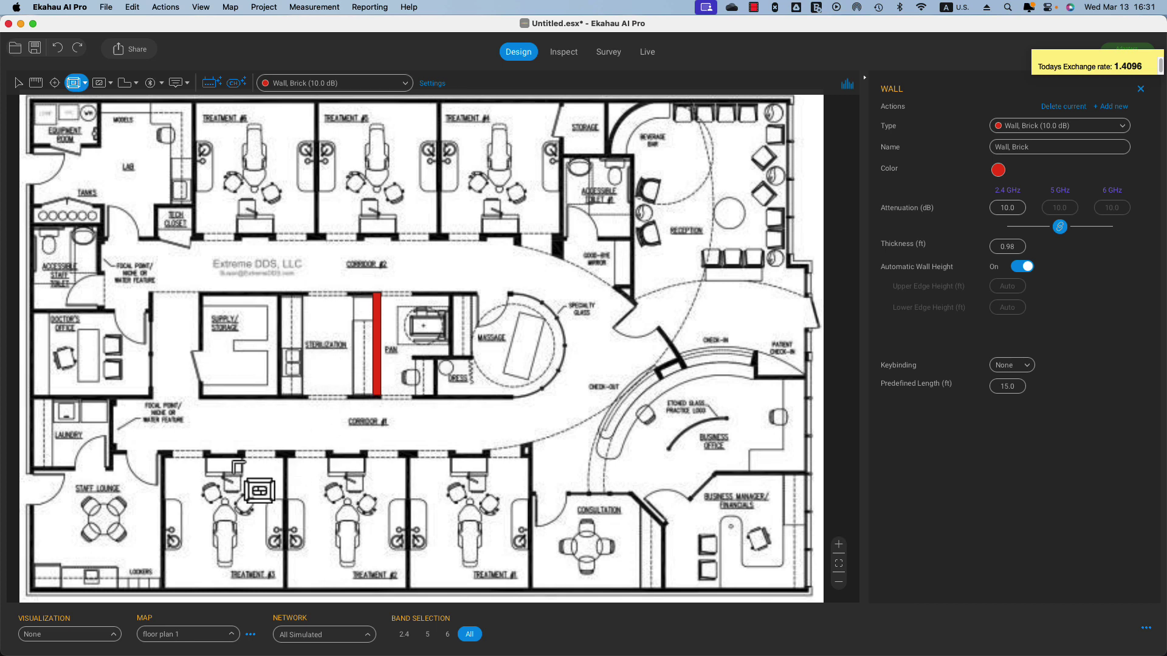
left_click(363, 83)
scroll(345, 225, "down", 1)
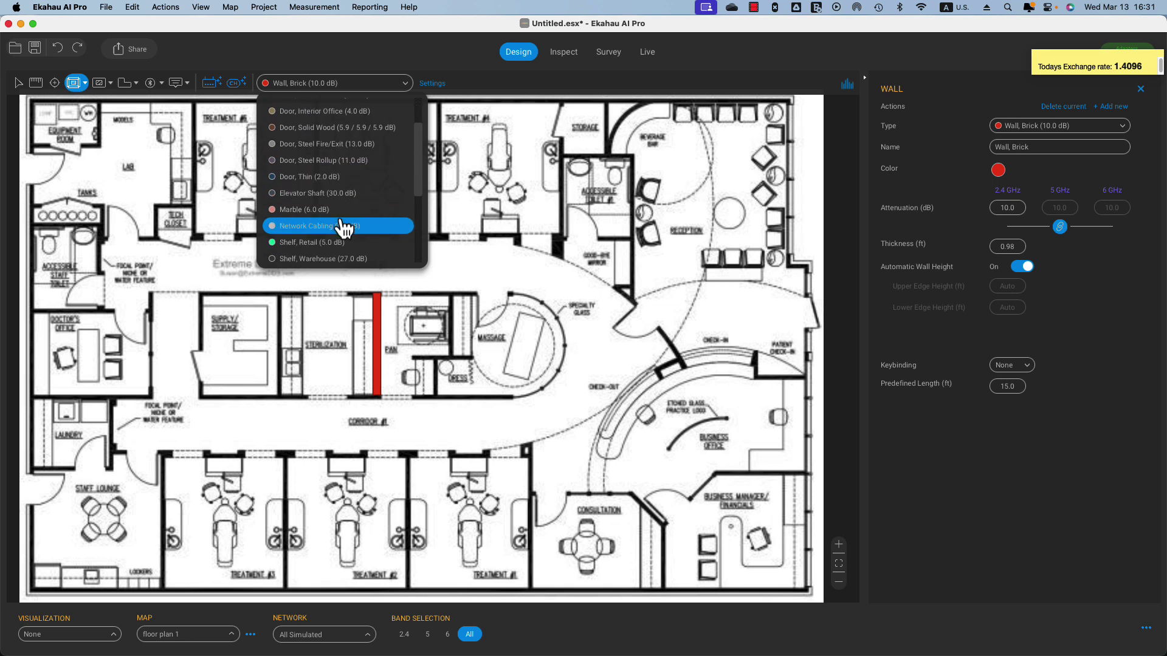
scroll(343, 206, "down", 2)
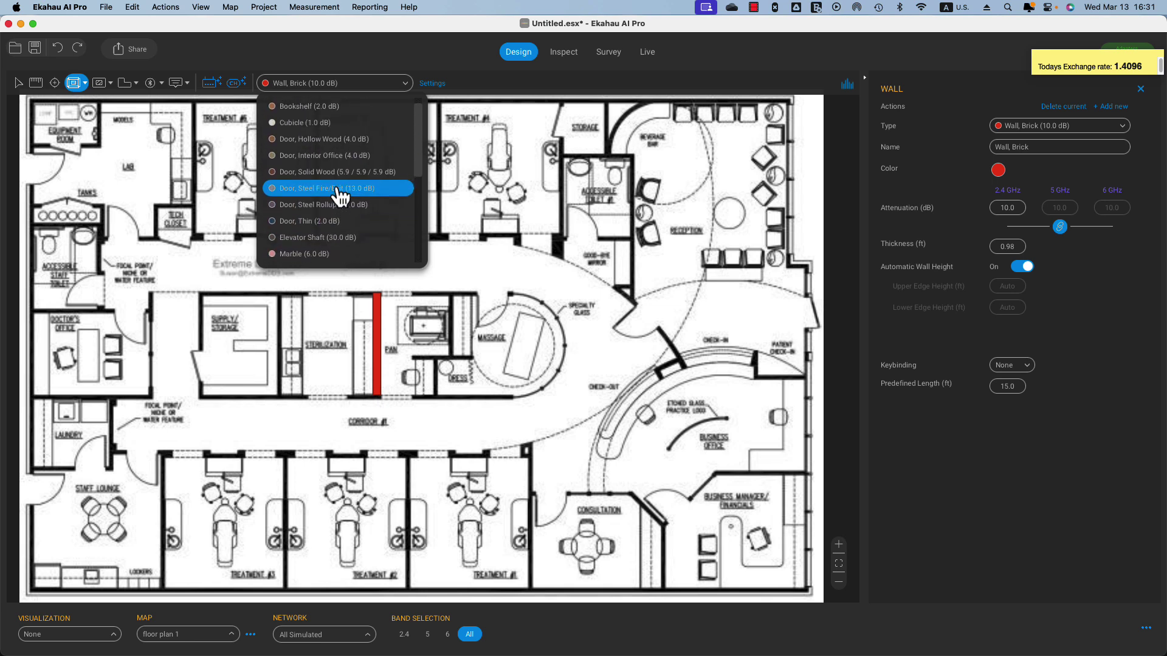
scroll(345, 212, "down", 3)
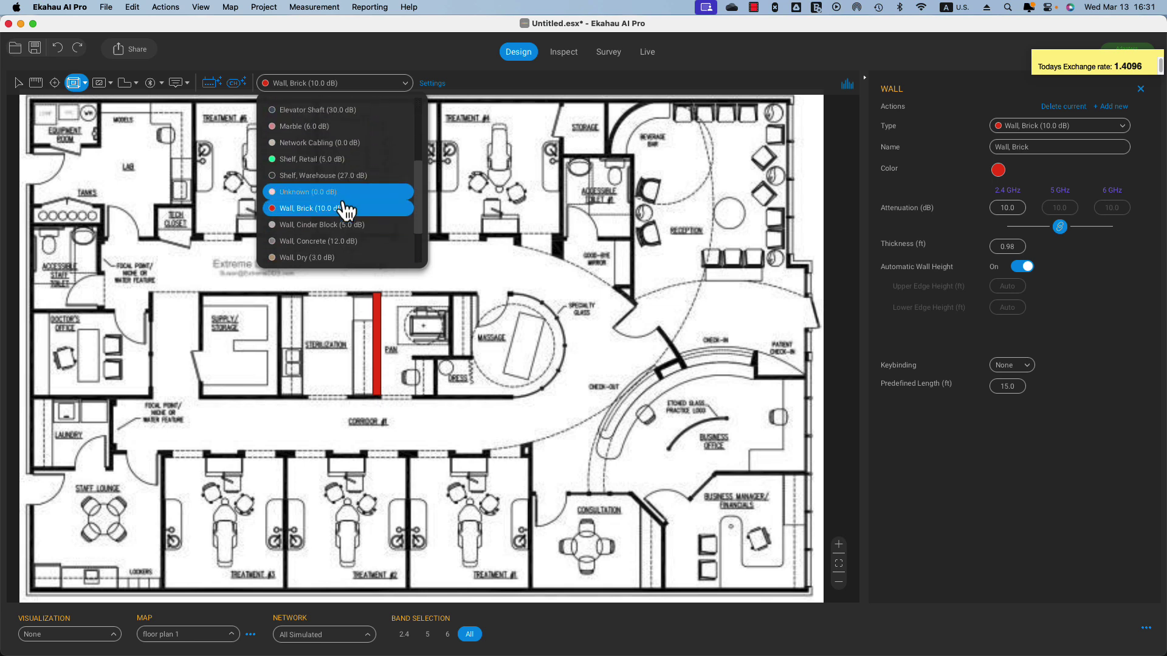
left_click(313, 257)
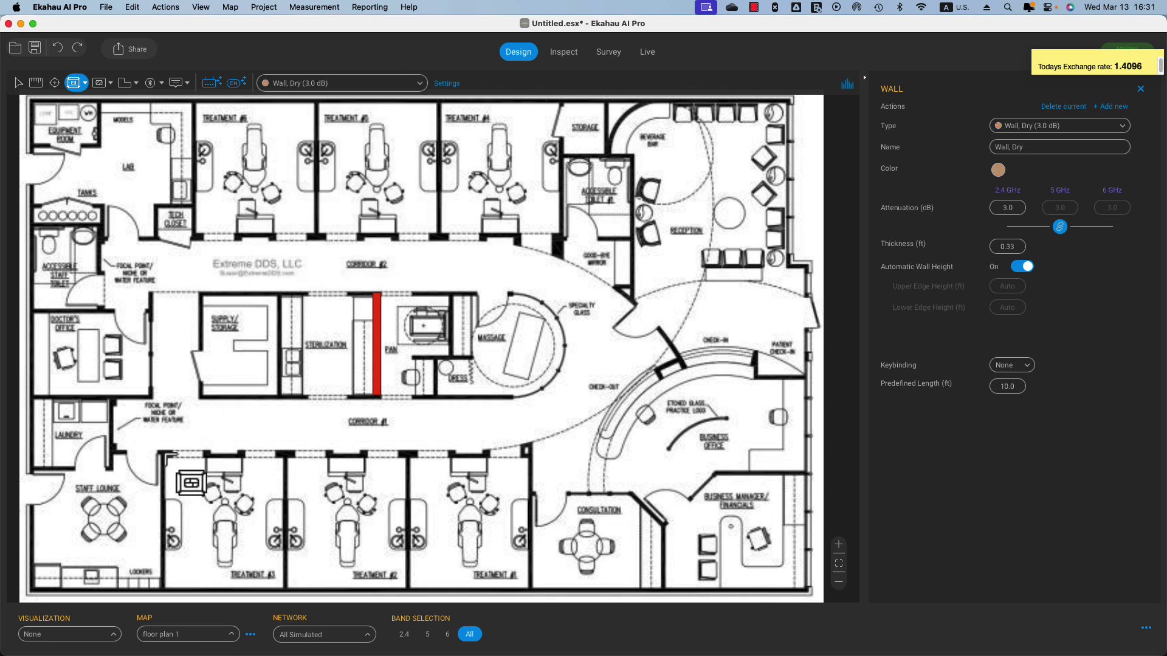
mouse_move(163, 451)
left_mouse_down()
mouse_move(179, 511)
mouse_move(250, 600)
mouse_move(405, 575)
mouse_move(406, 453)
mouse_move(533, 463)
mouse_move(533, 586)
mouse_move(502, 545)
left_mouse_up()
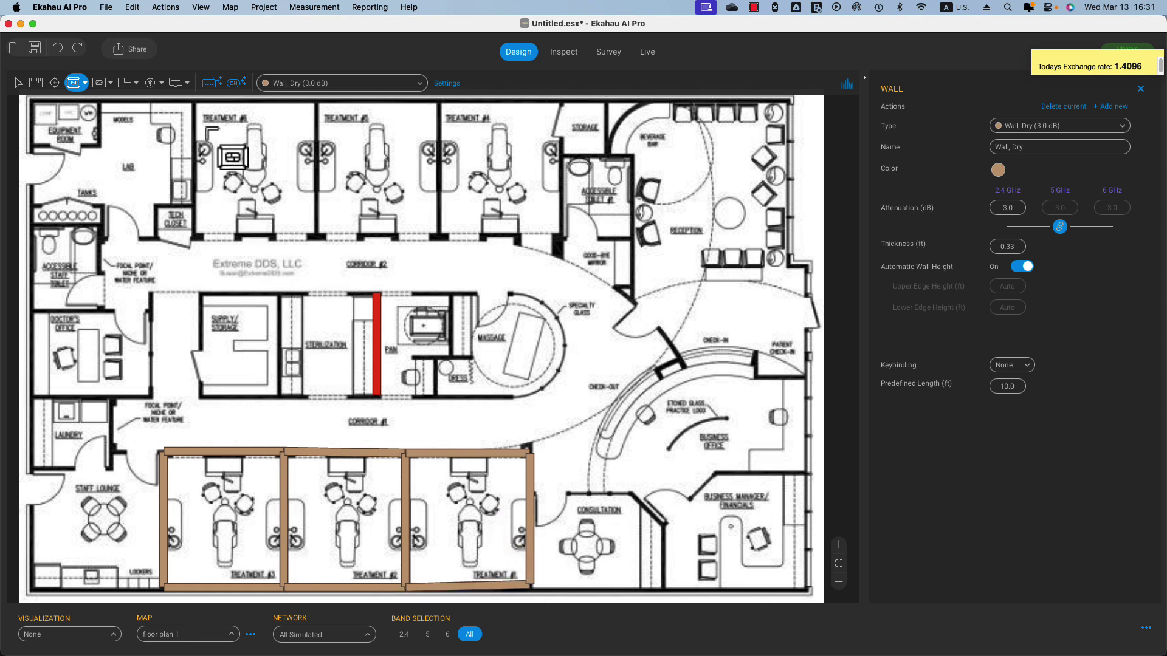
mouse_move(195, 102)
left_mouse_down()
mouse_move(239, 232)
mouse_move(316, 243)
mouse_move(446, 105)
mouse_move(583, 124)
mouse_move(566, 233)
left_mouse_up()
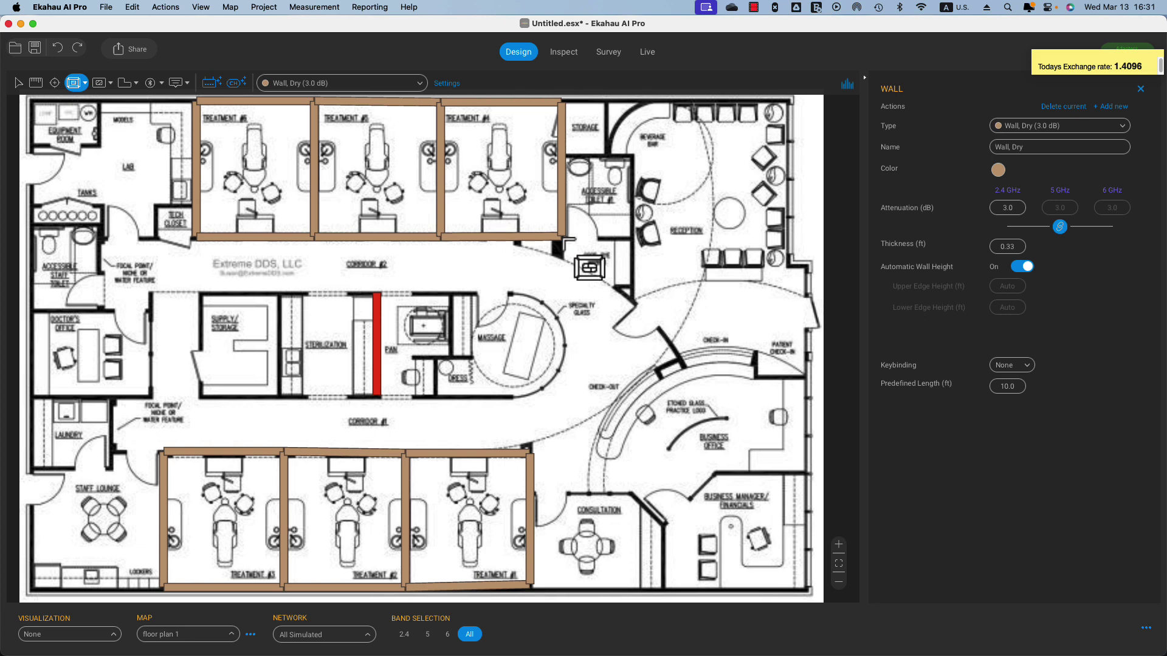
Step: Delete the drywall segments on the Corridor #2 side of Treatment #4, #5 and #6
left_click(17, 83)
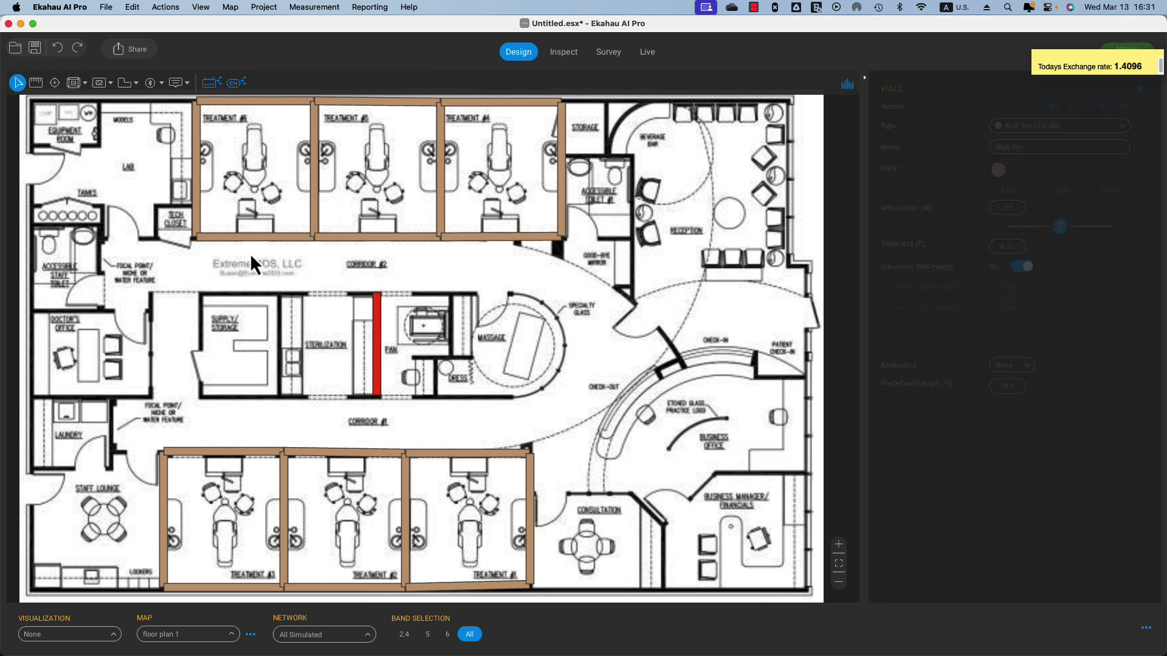
left_click(263, 237)
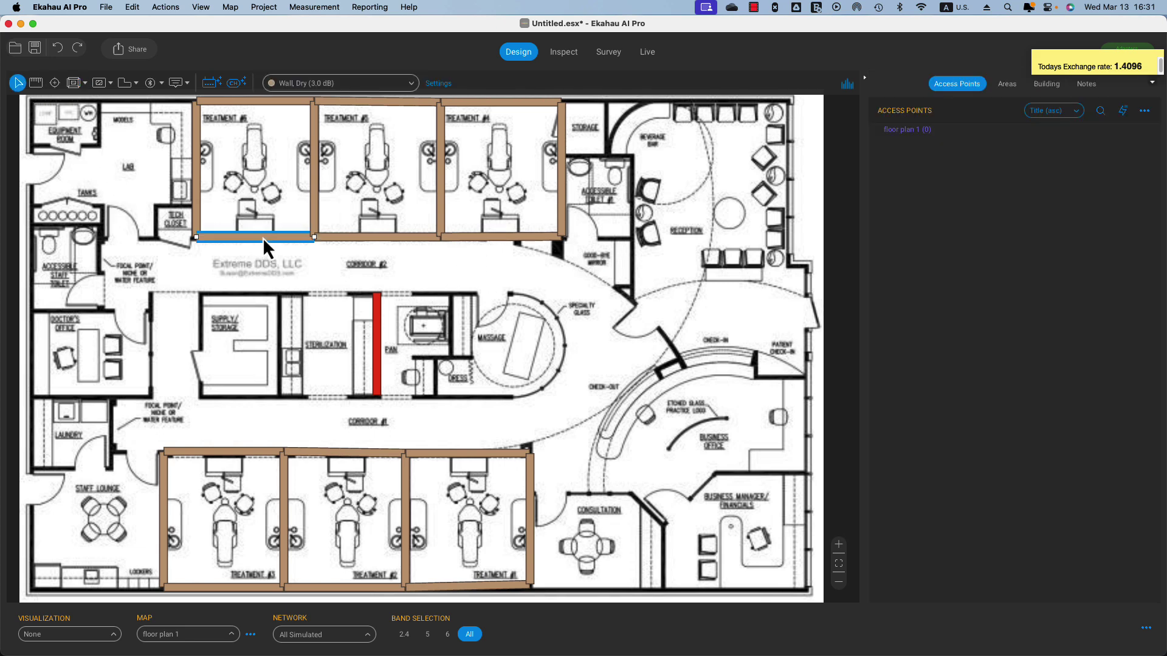
left_click(371, 235, "shift")
left_click(509, 238, "shift")
key("BackSpace")
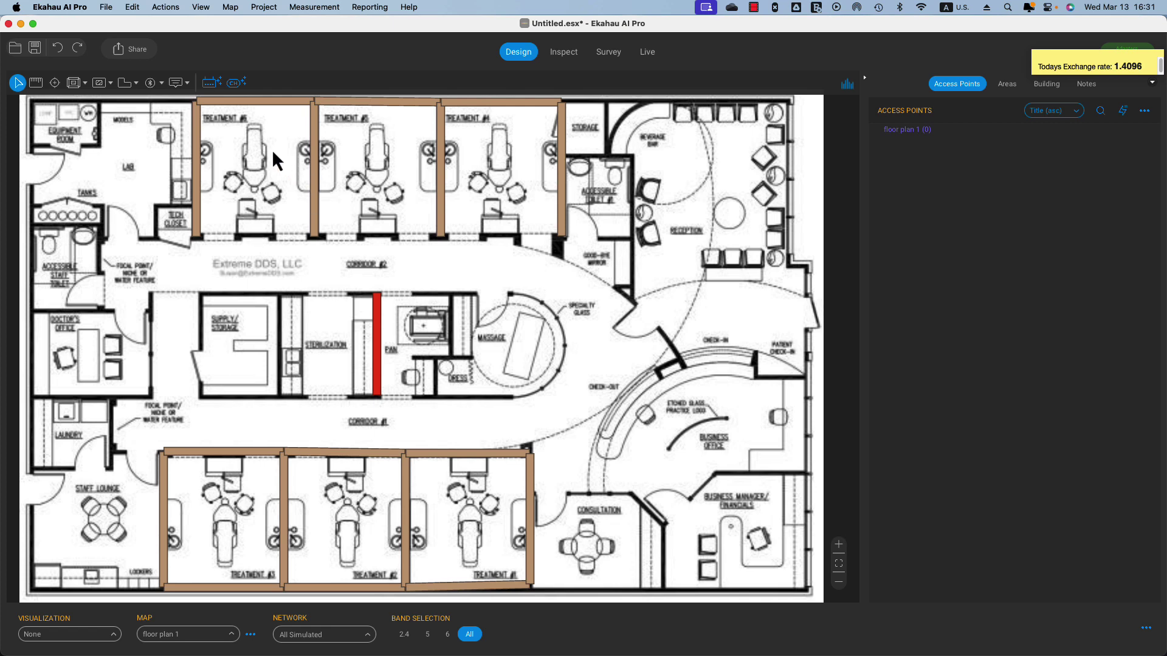
Step: Activate the predefined-length wall mode with the type Door, Steel Fire/Exit (13.0 dB)
left_click(85, 88)
left_click(170, 114)
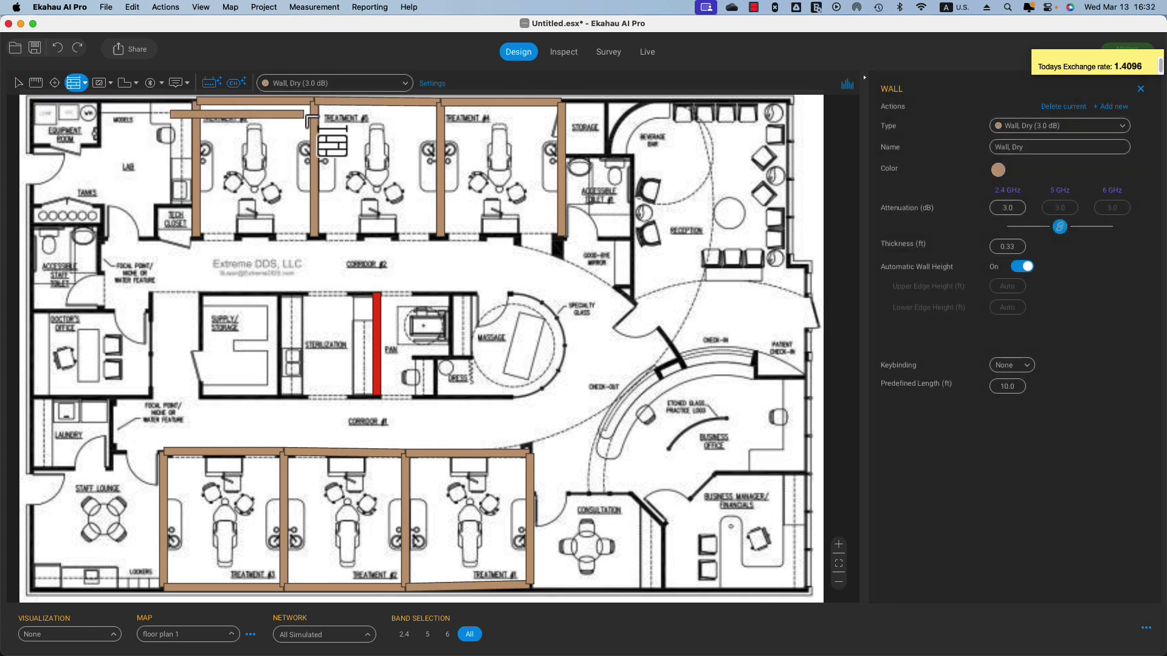
left_click(359, 87)
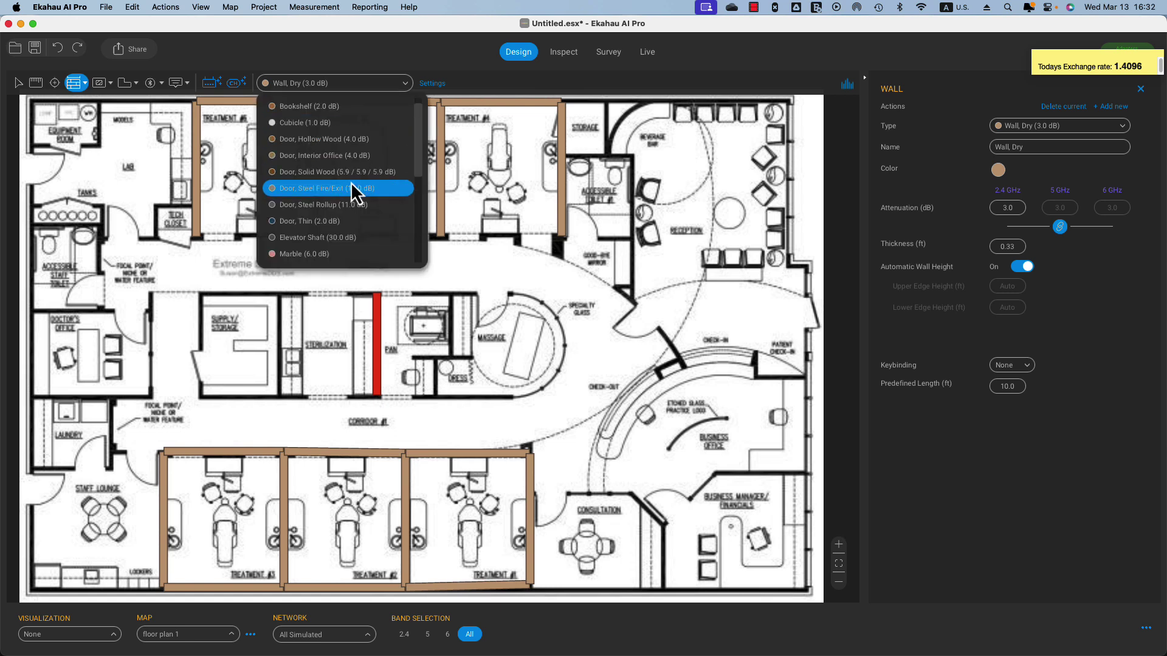
left_click(309, 192)
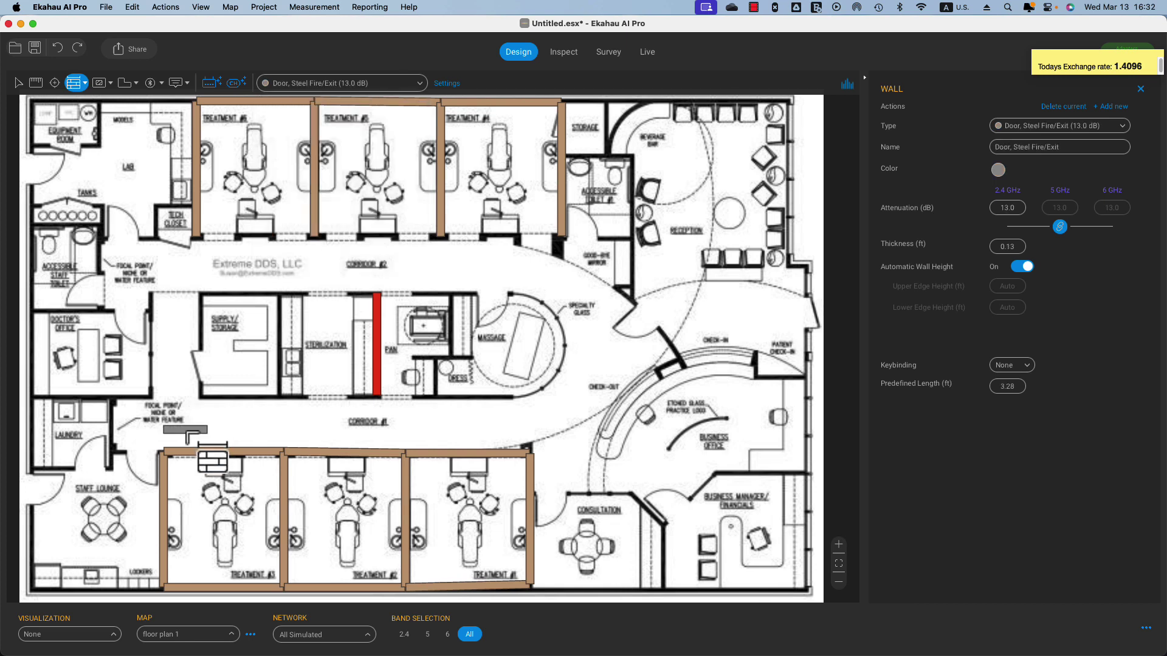
Step: Assign keybinding [1] to the Door, Steel Fire/Exit type and set its predefined length to 2.3 ft
left_click(1027, 365)
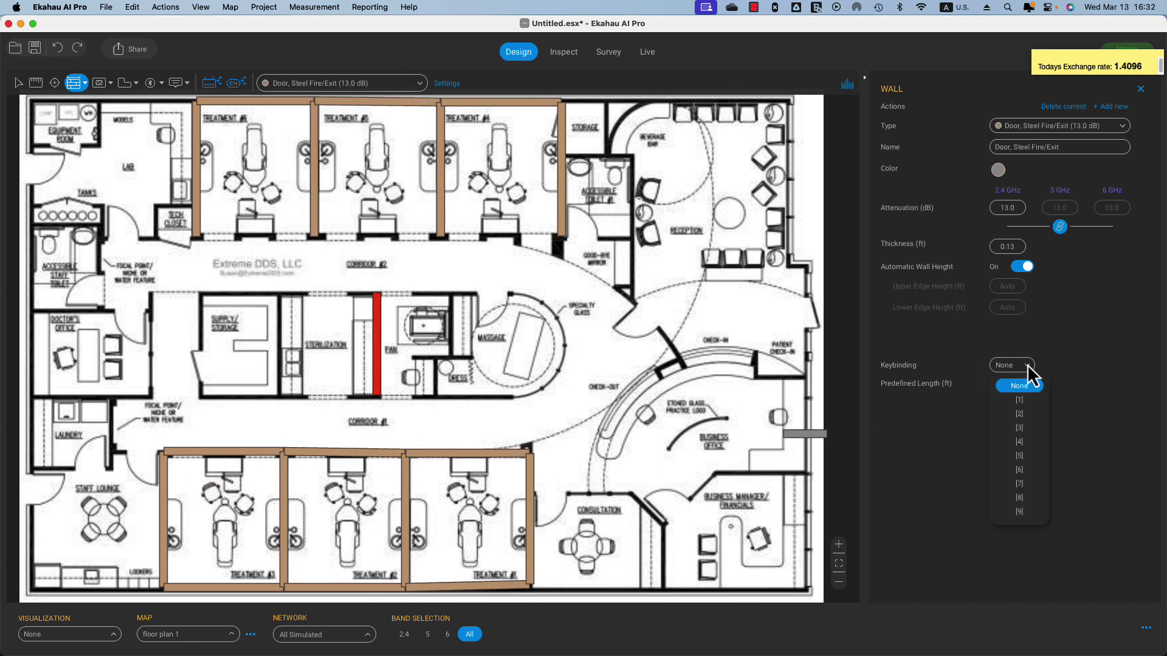
left_click(1020, 403)
double_click(1011, 388)
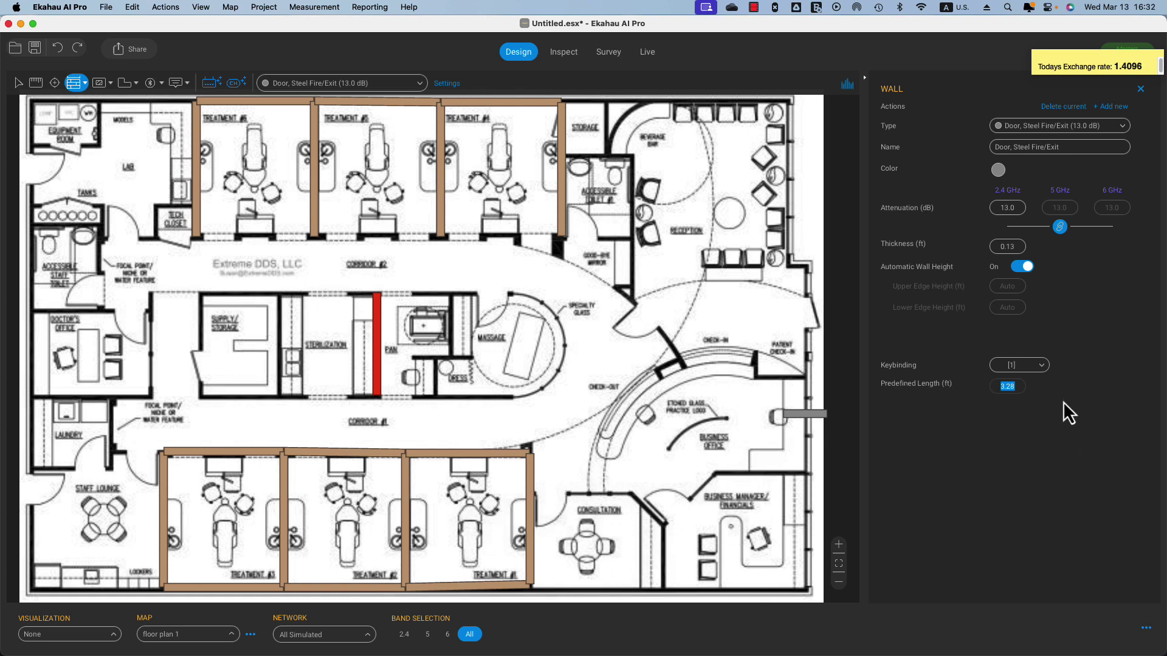
type("2.3")
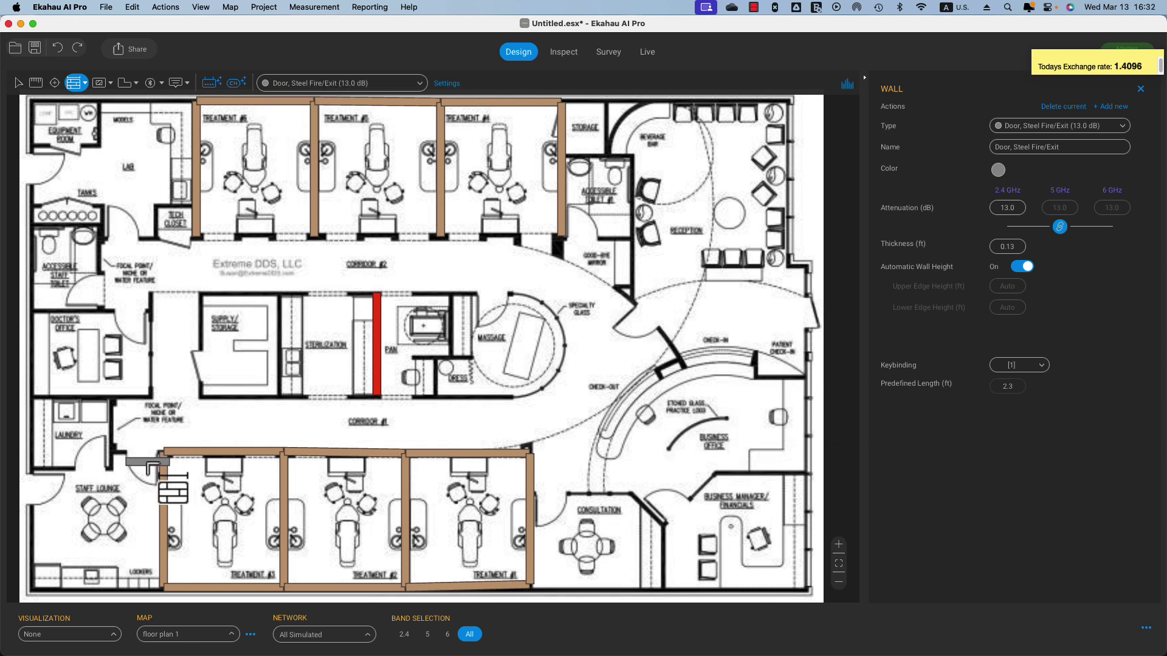
Step: Place steel fire/exit doors at the Staff Lounge's corridor entrance, Tech Closet, Doctor's Office, Accessible Toilet #1 and Consultation
left_click(146, 455)
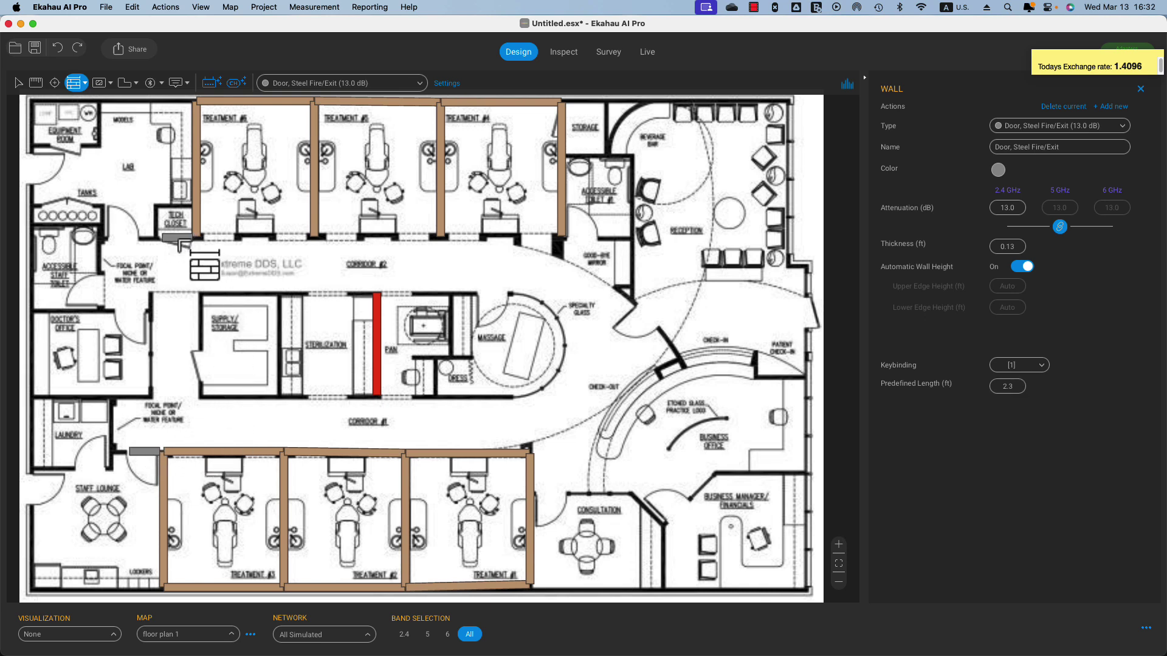
left_click(178, 242)
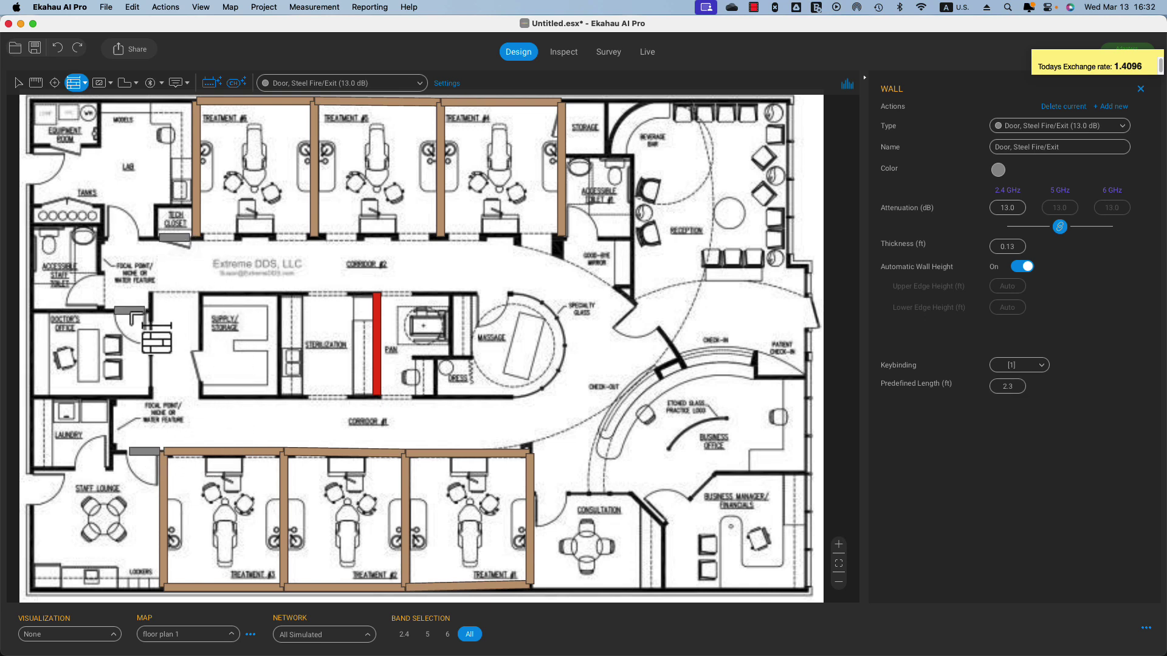
left_click(146, 315)
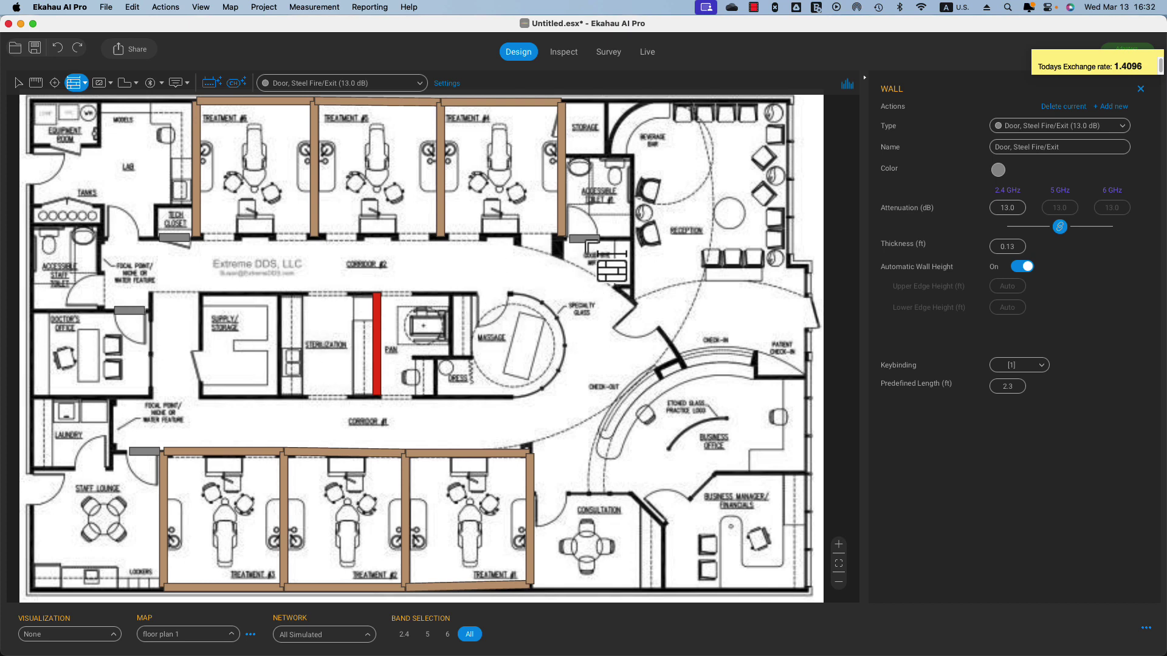
left_click(585, 242)
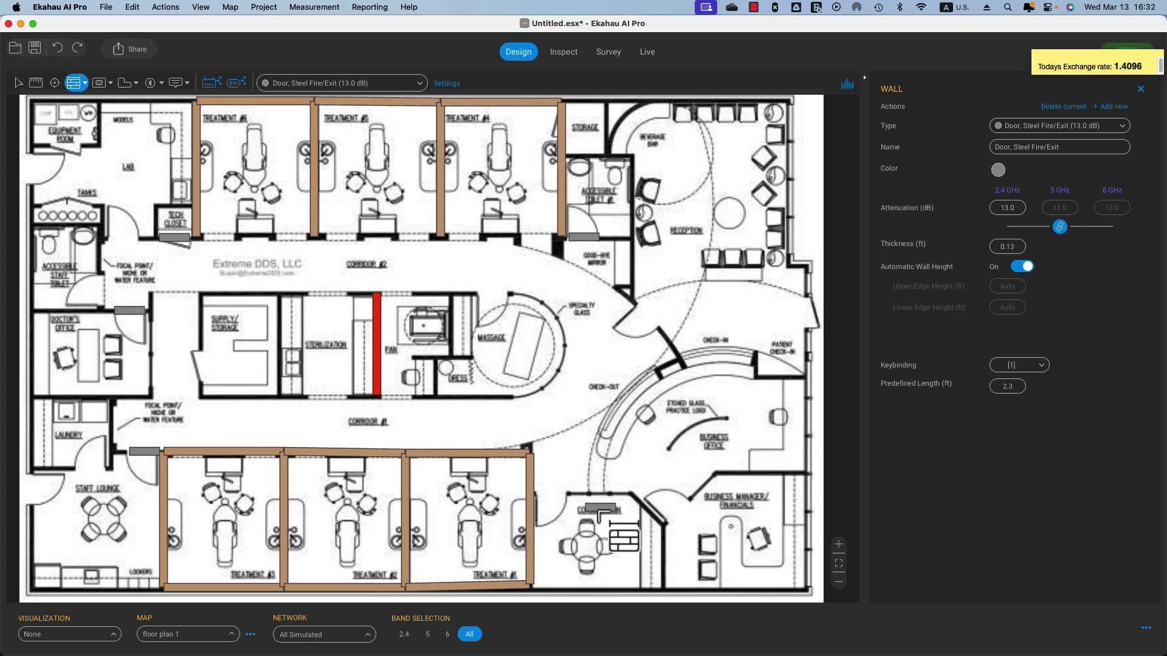
left_click(553, 499)
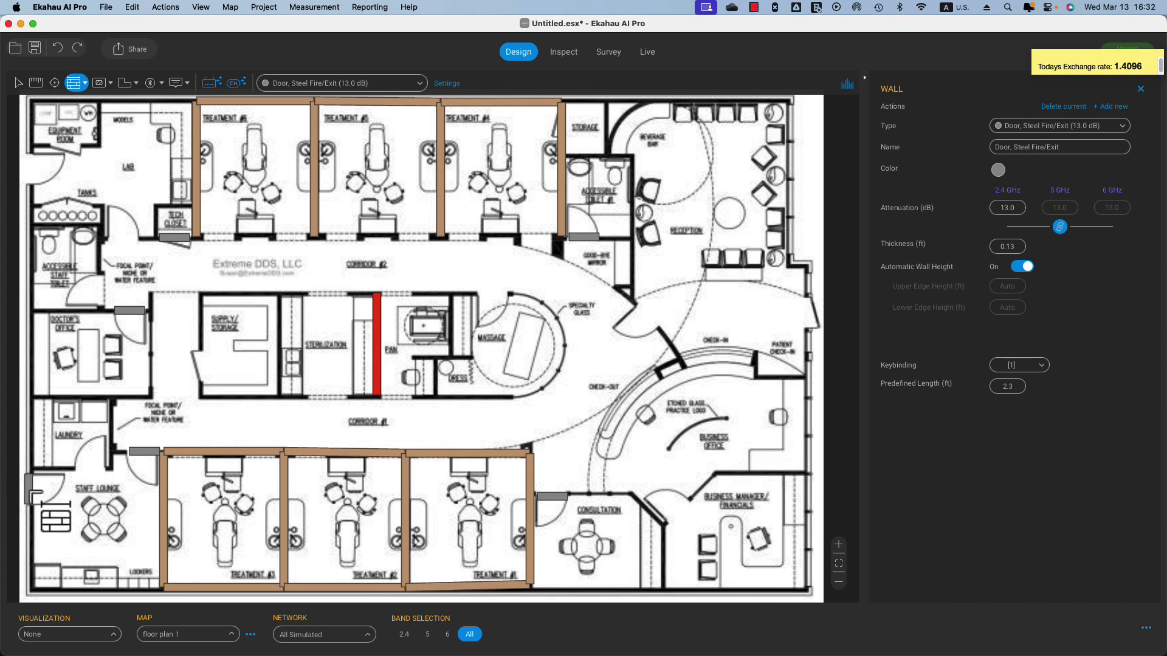
Step: Place steel fire/exit doors at the exterior openings of the Staff Lounge, Lab and patient entrance beside Check-In
left_click(32, 493)
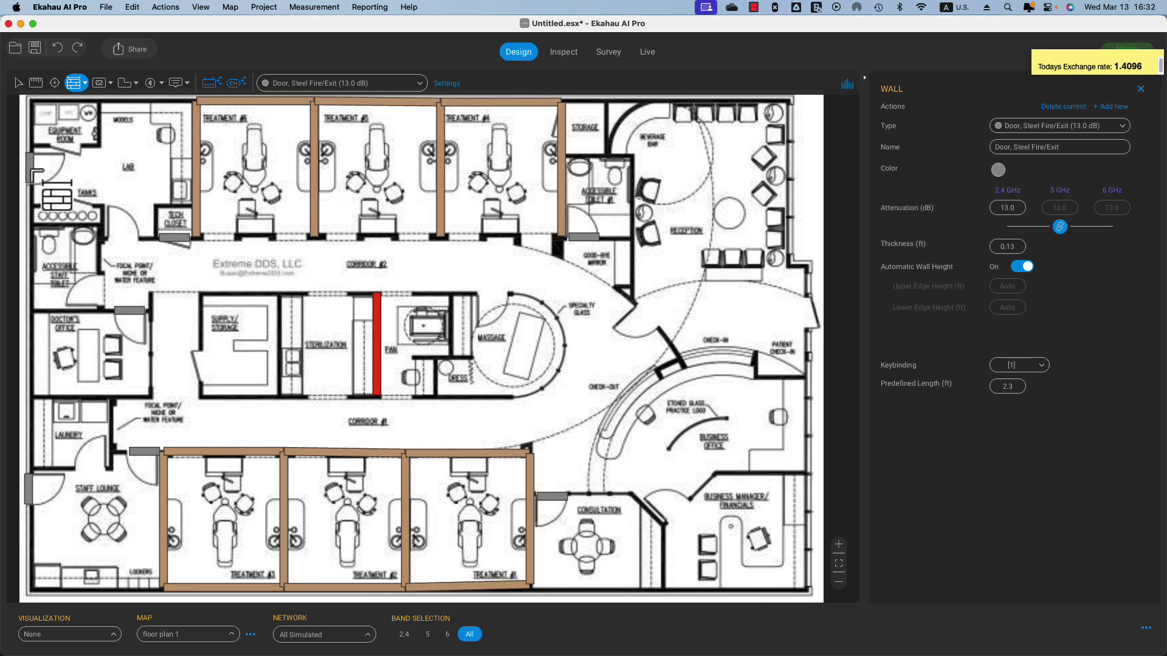
left_click(34, 174)
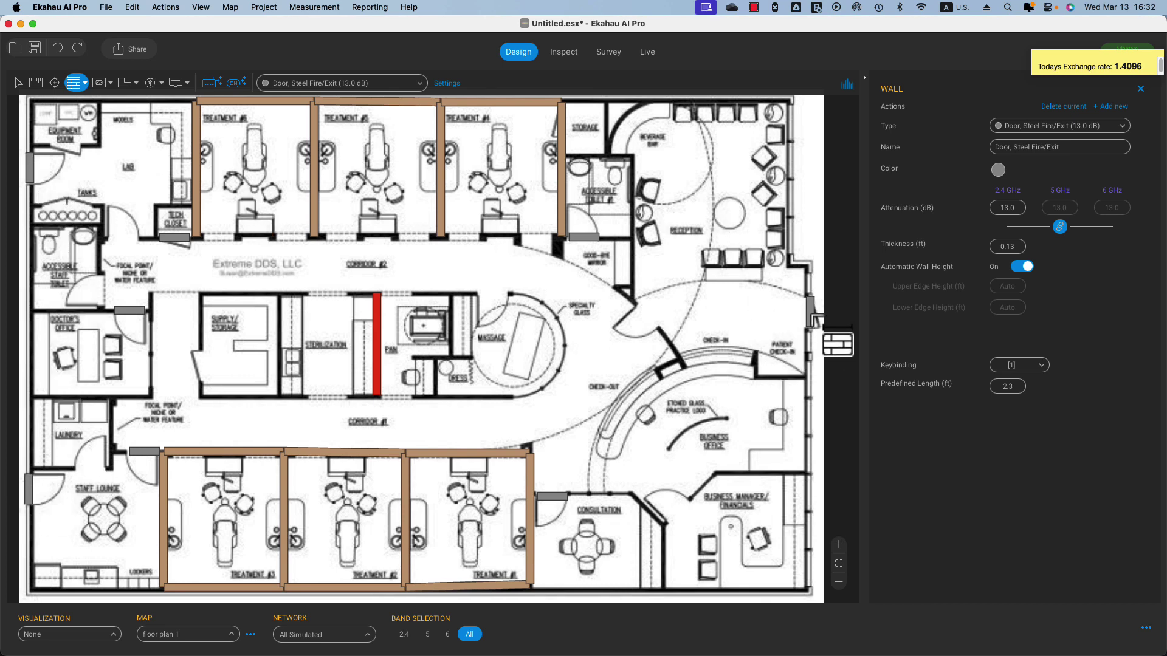
left_click(813, 315)
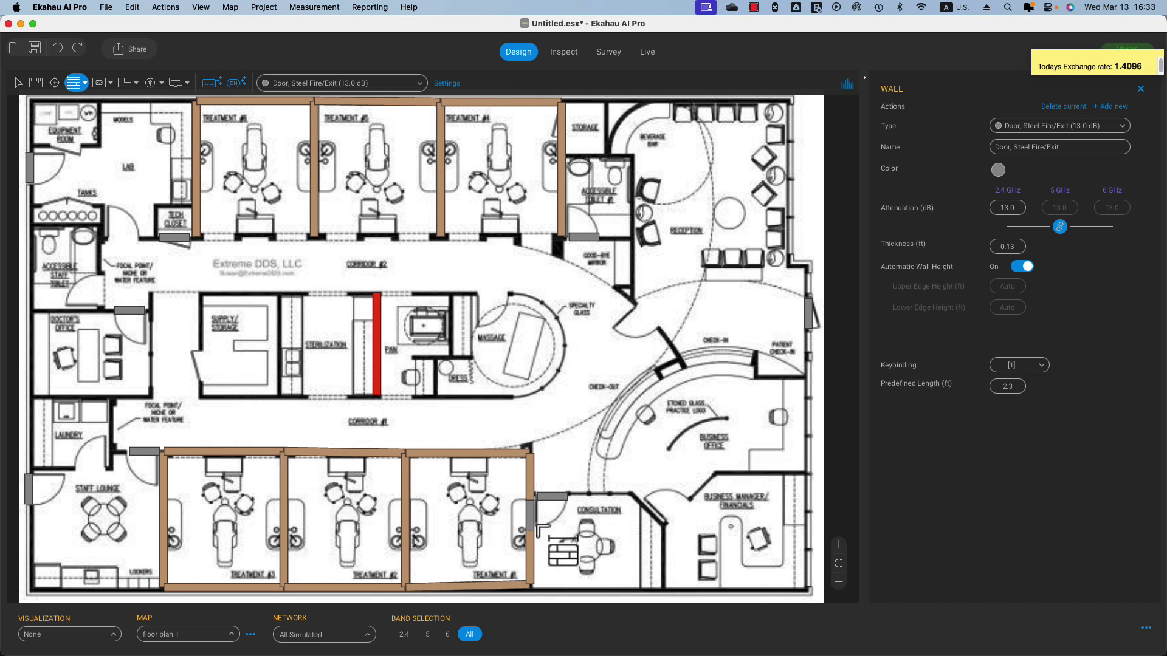
left_click(536, 494)
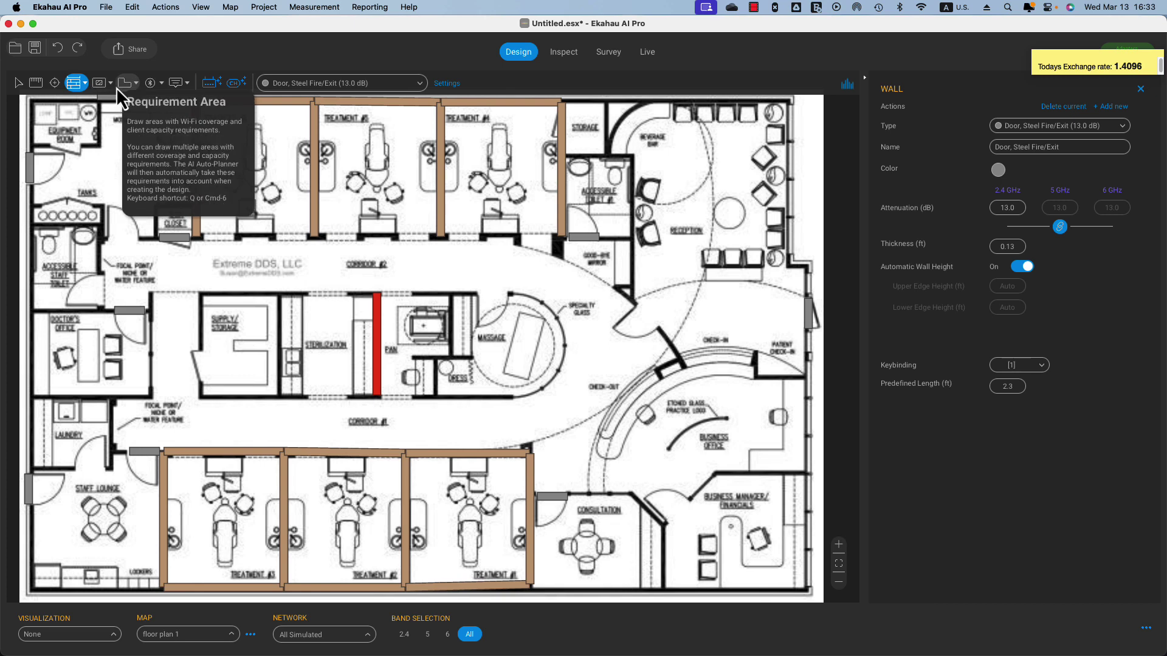
Step: Activate the rectangular attenuation area tool with the type Human crowd (5.7 ft / 3.0 dB/m)
key("super+5")
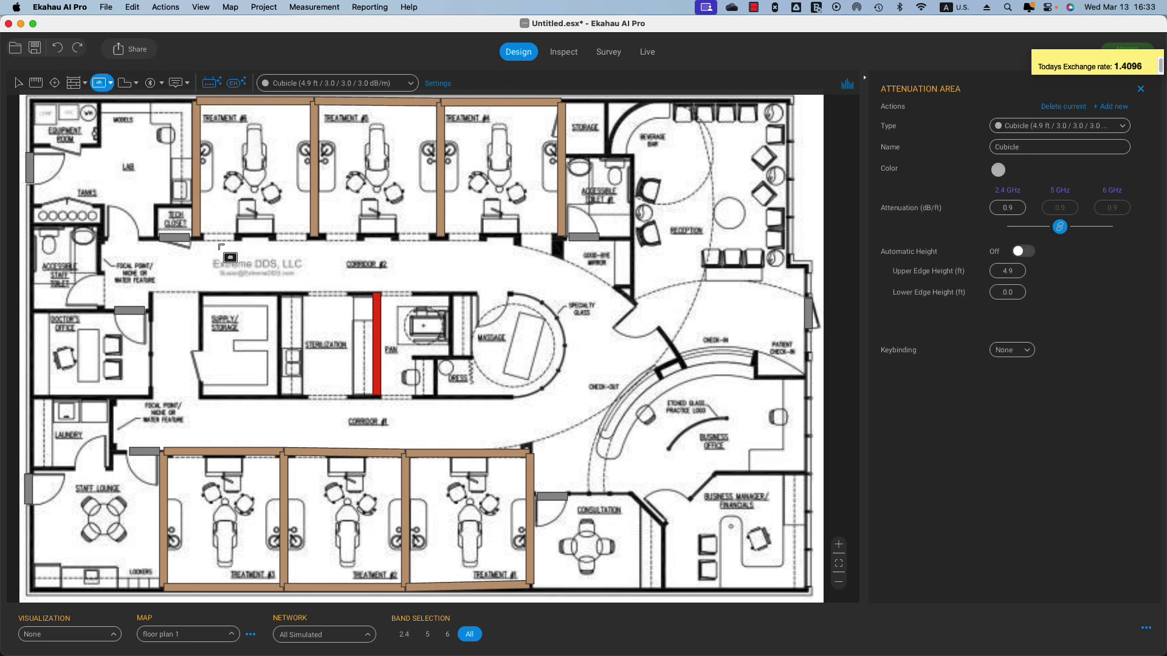
left_click(1011, 127)
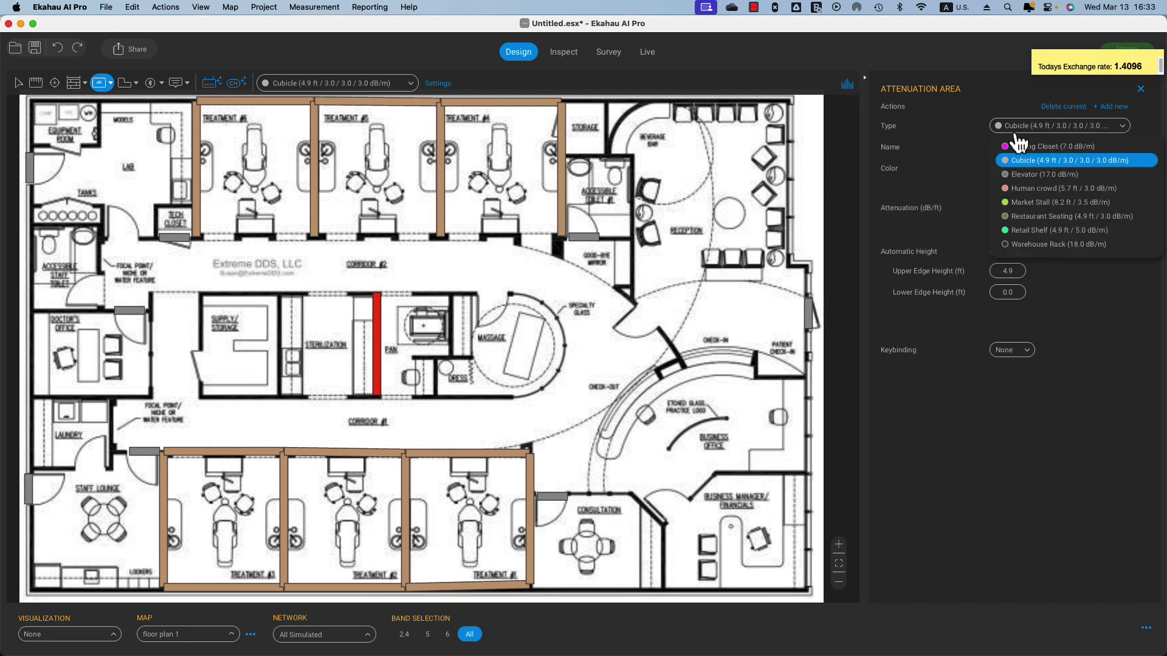
left_click(1031, 195)
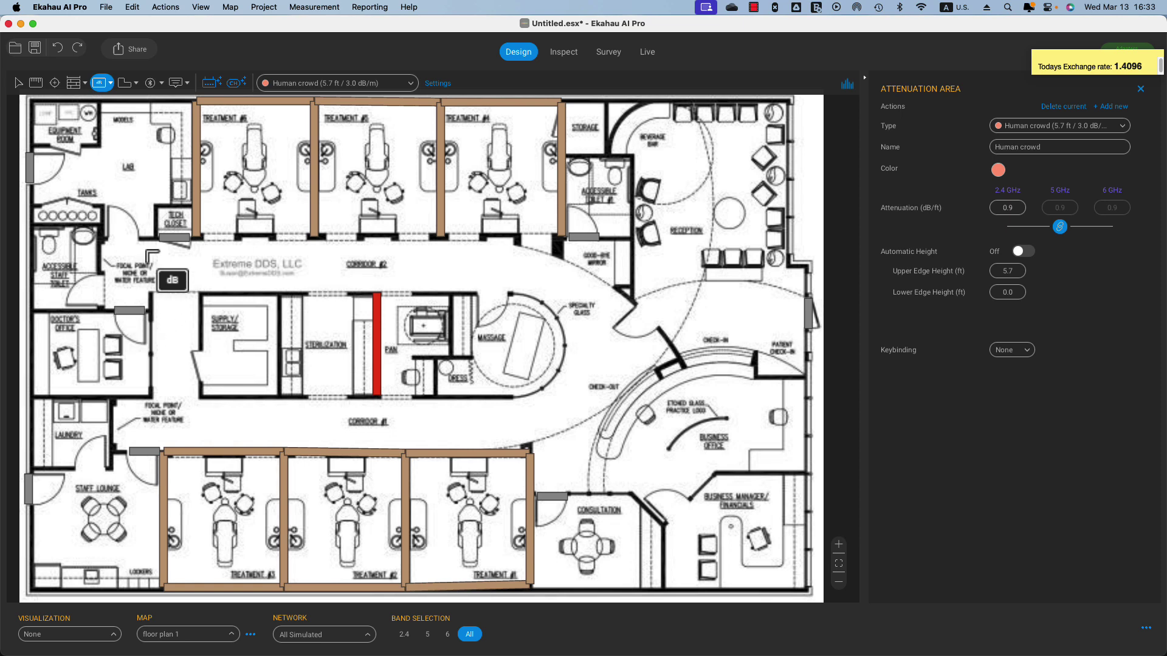
Step: Try a rectangular Human crowd attenuation area along Corridor #2, and undo it
left_click_drag(149, 242, 502, 292)
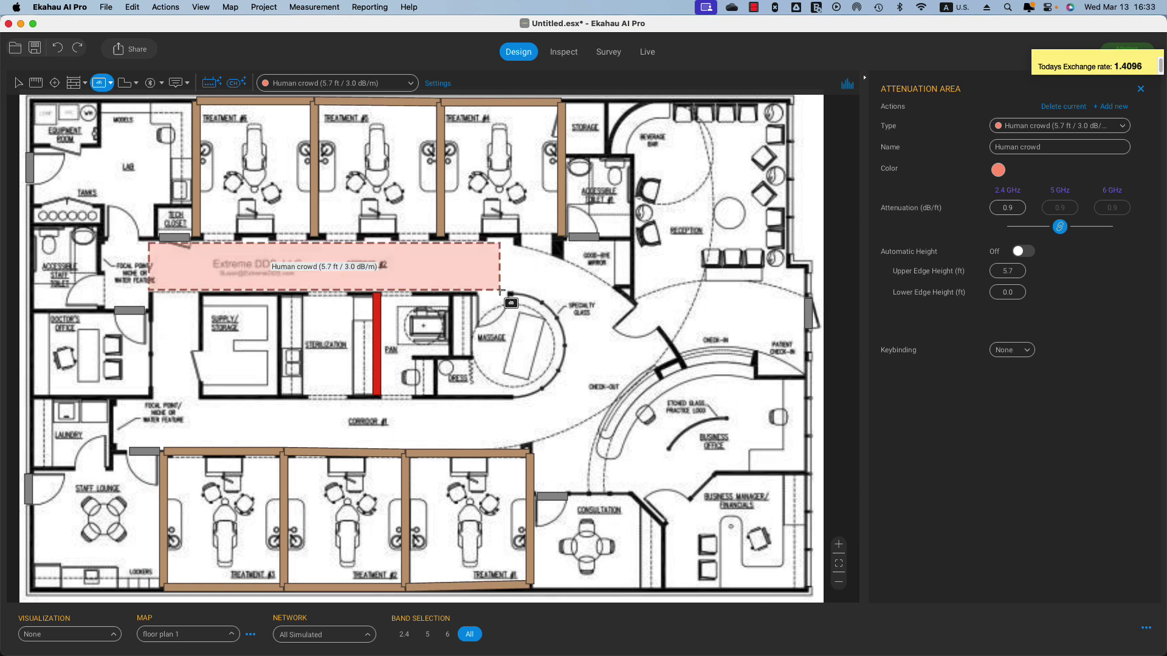
key("super+z")
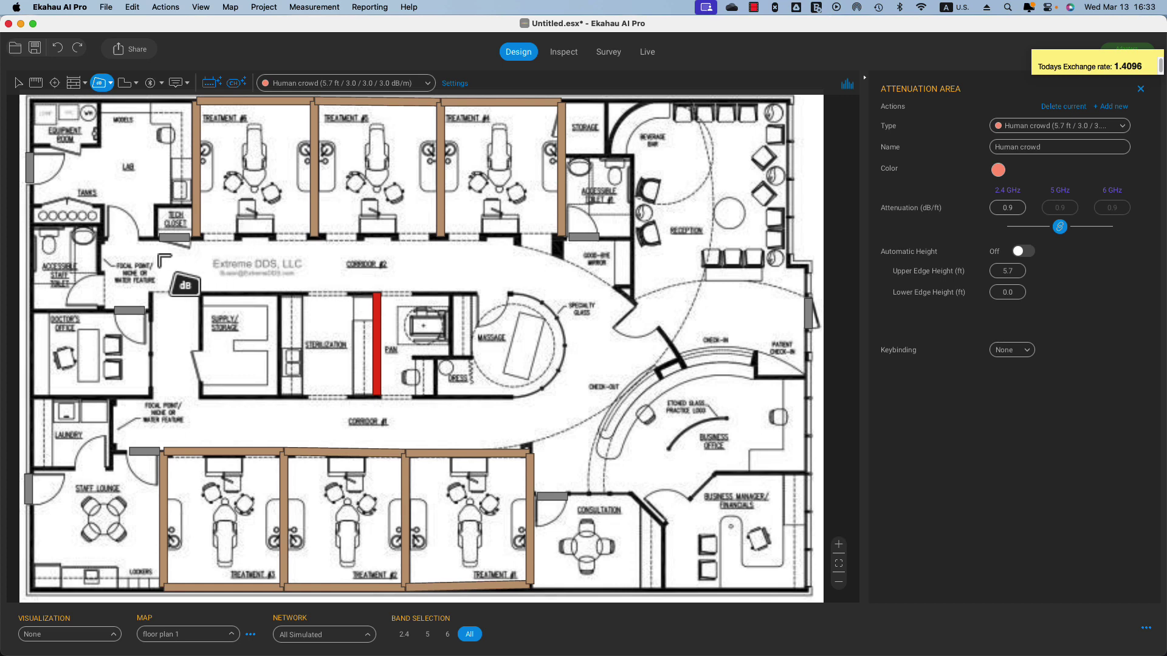
Step: Draw a polygonal Human crowd attenuation area along Corridor #2, curving around the Massage room to the Check-Out counter
left_click(154, 246)
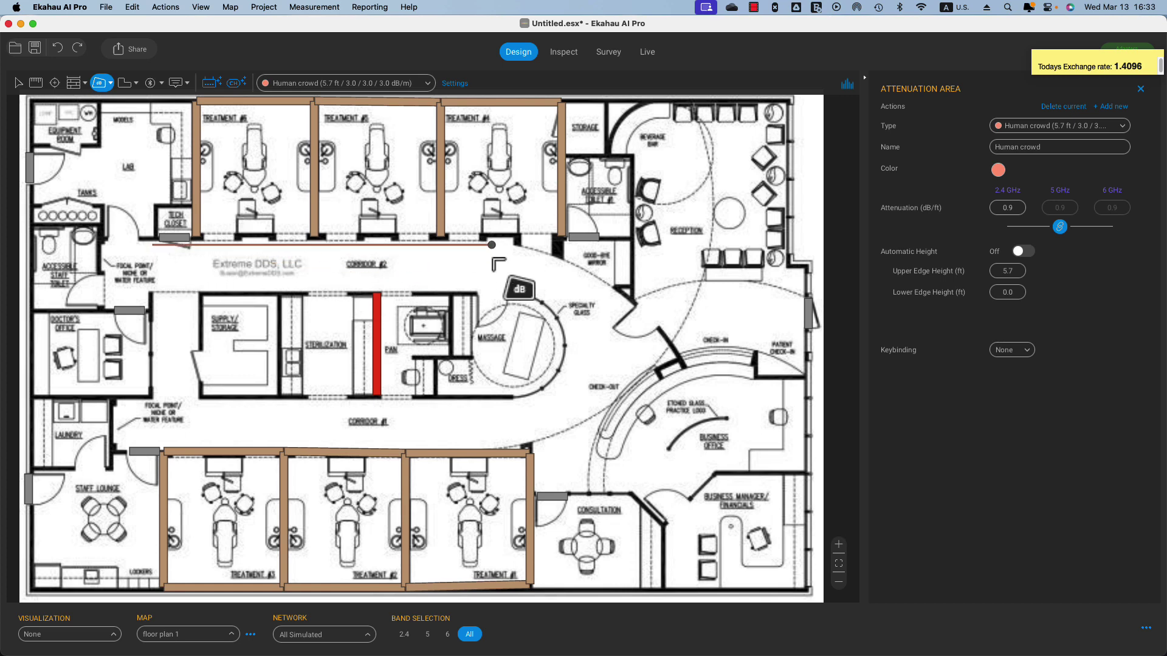
left_click(492, 245)
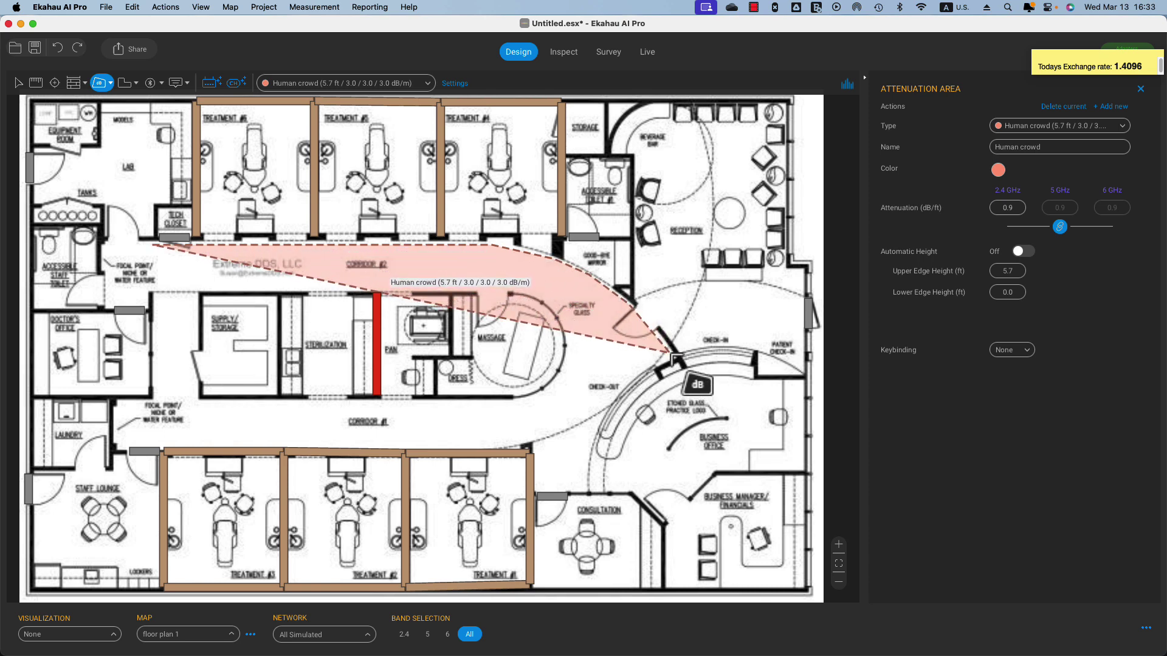
left_click(670, 353)
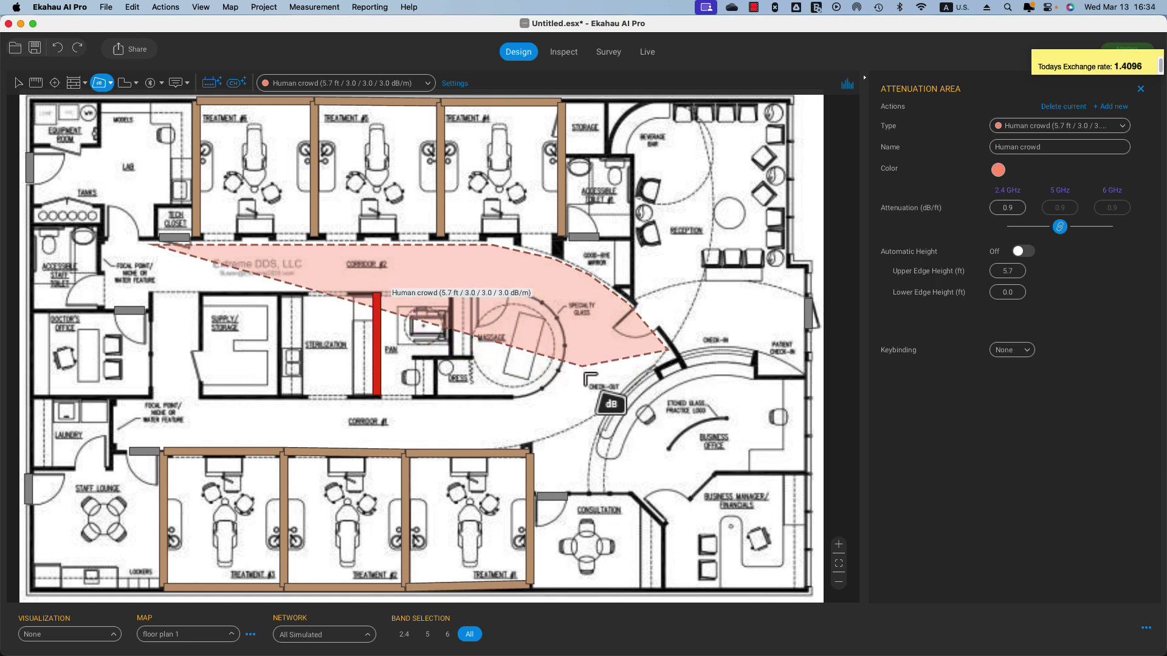
left_click(599, 406)
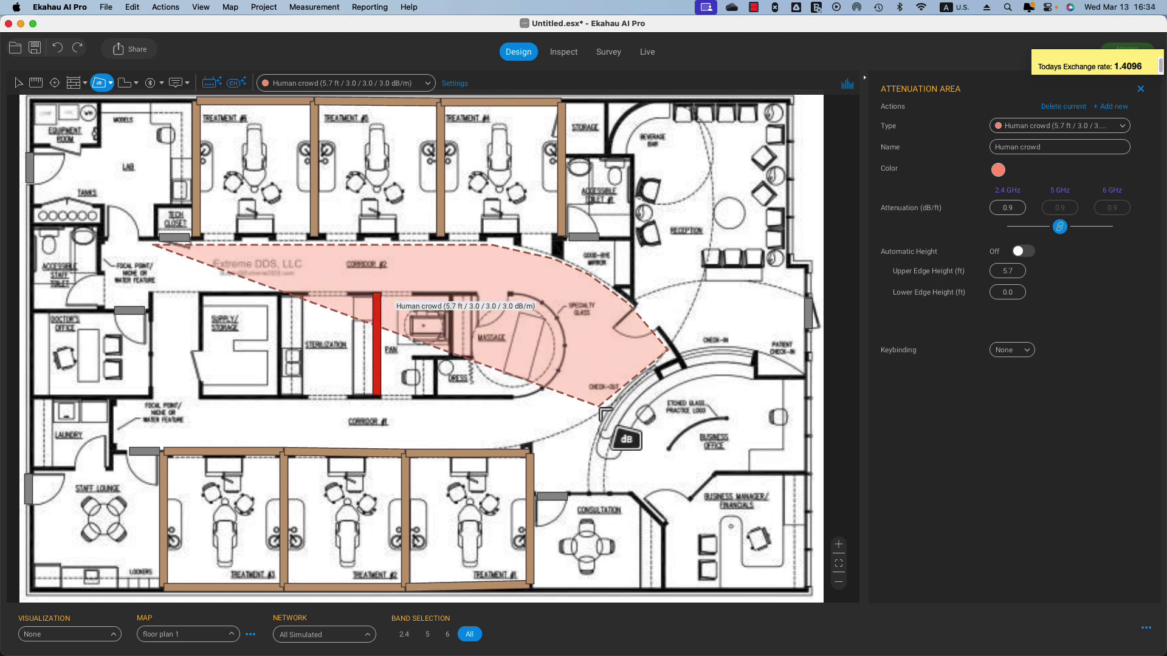
left_click(557, 372)
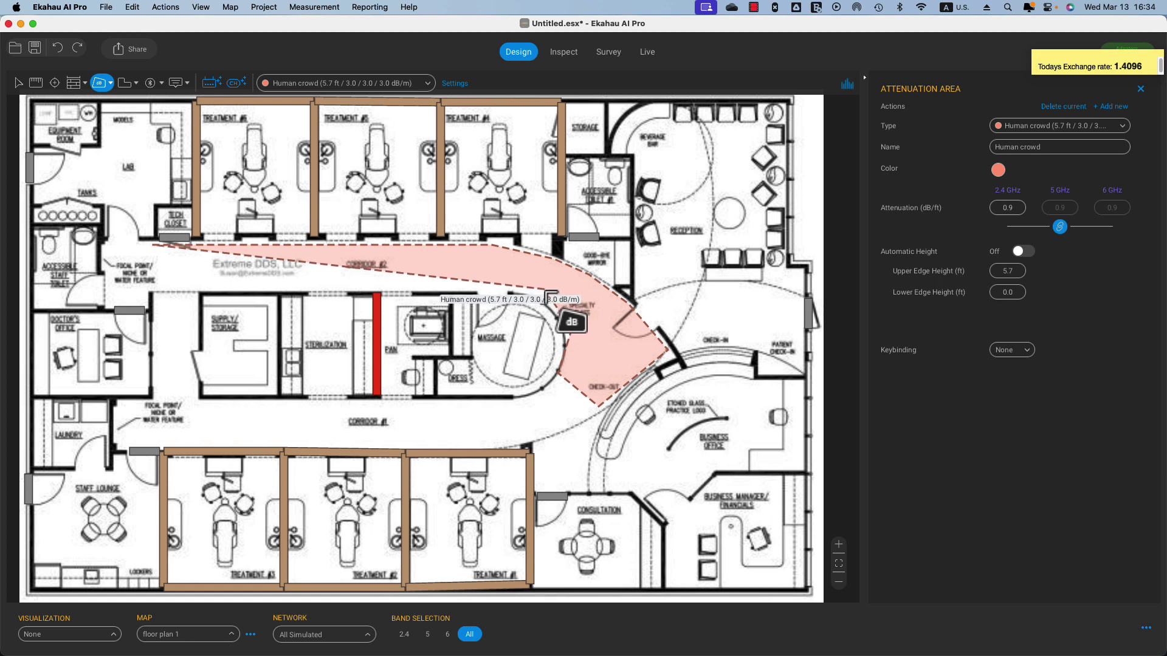
left_click(548, 292)
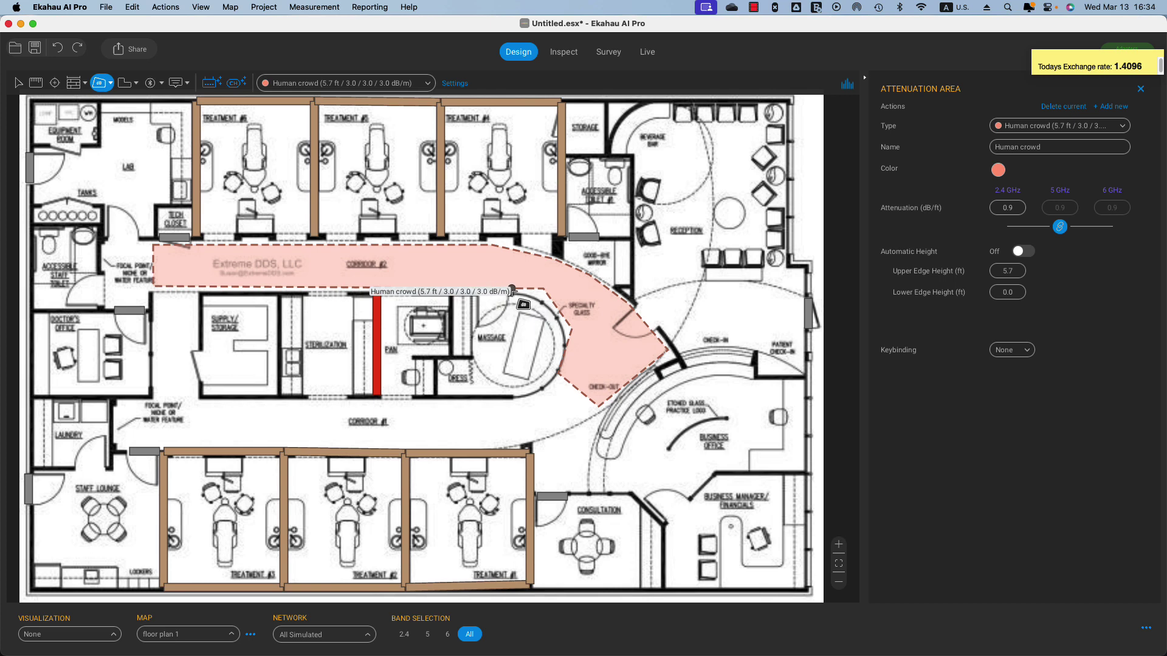
Step: Draw a polygonal exclusion area over the floor between Reception, the patient entrance and the Check-In counter
key("a")
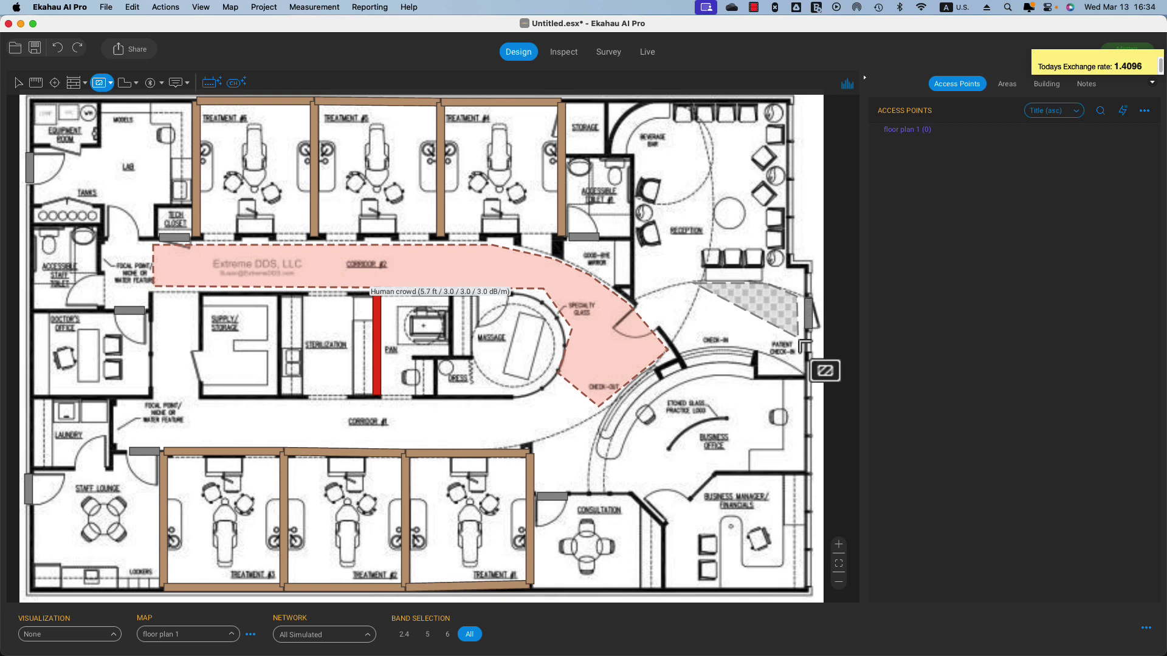
left_click(802, 369)
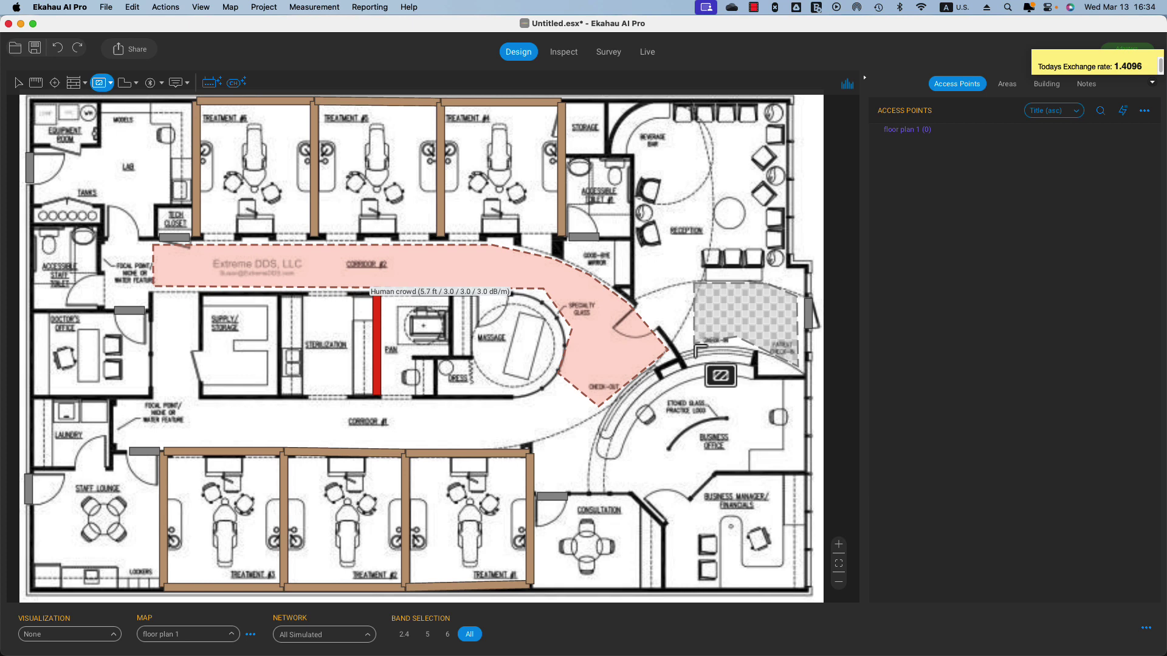
double_click(694, 345)
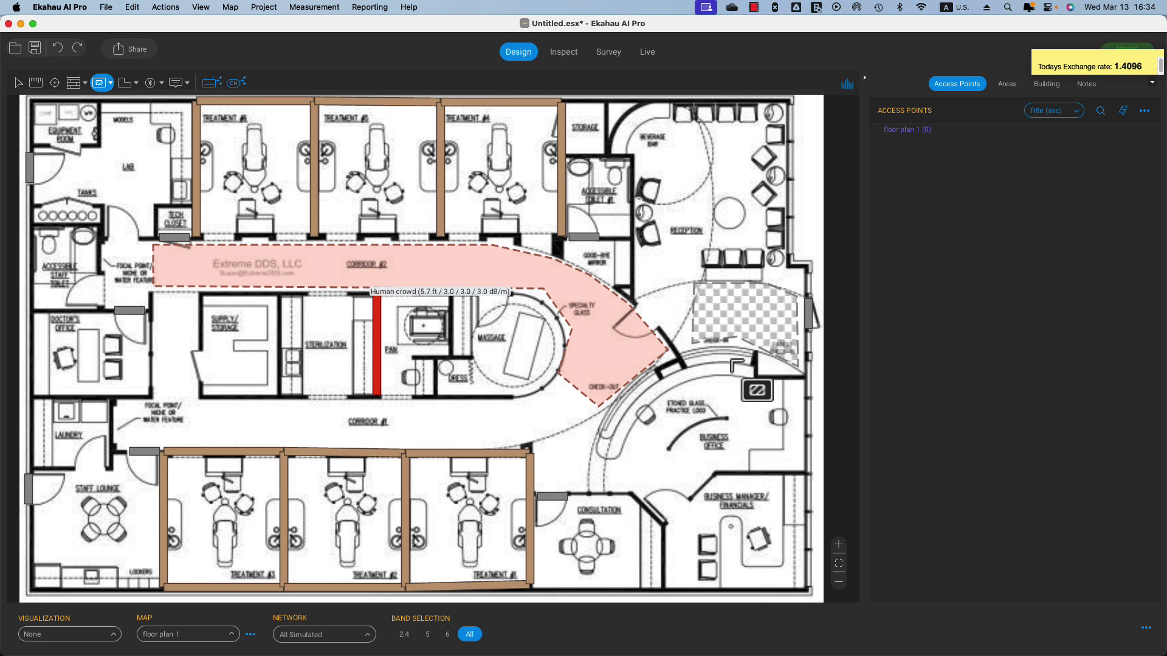